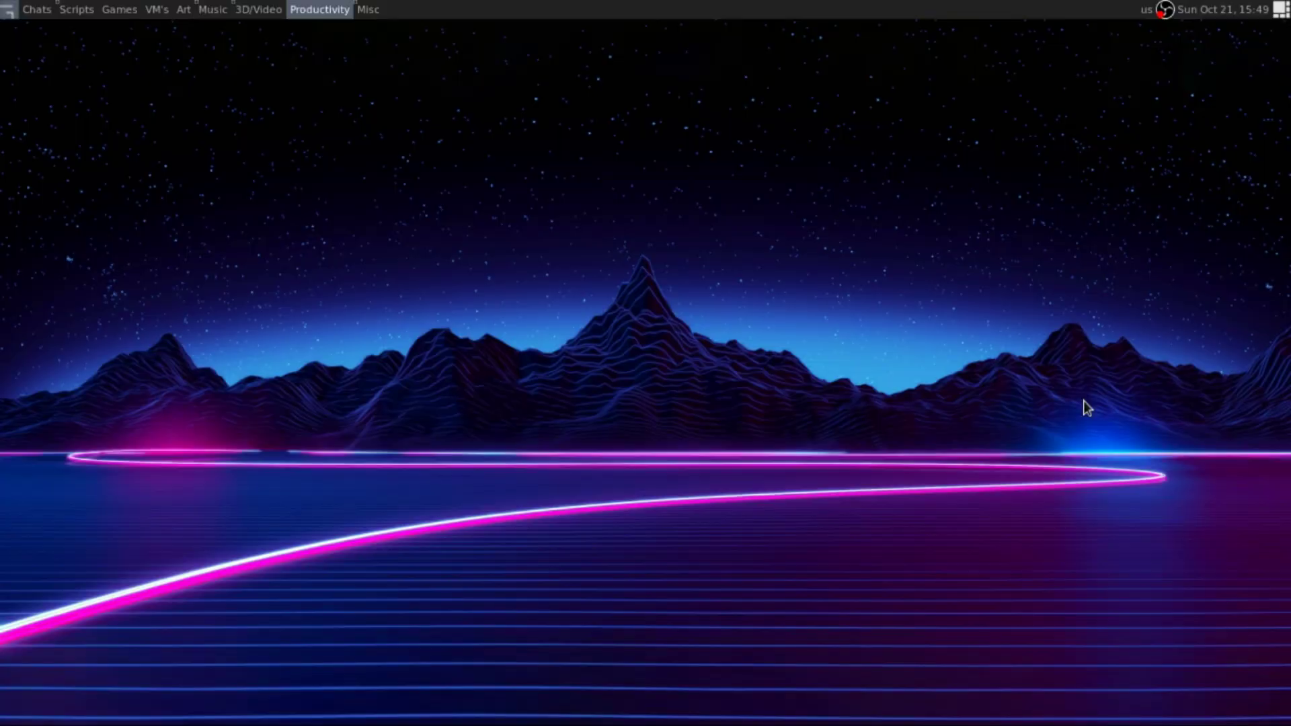
# Step: Launch MyPaint and skip recovering the interrupted work
pyautogui.press('super+r')
pyautogui.write('krita')
pyautogui.press('Up')
pyautogui.press('Return')
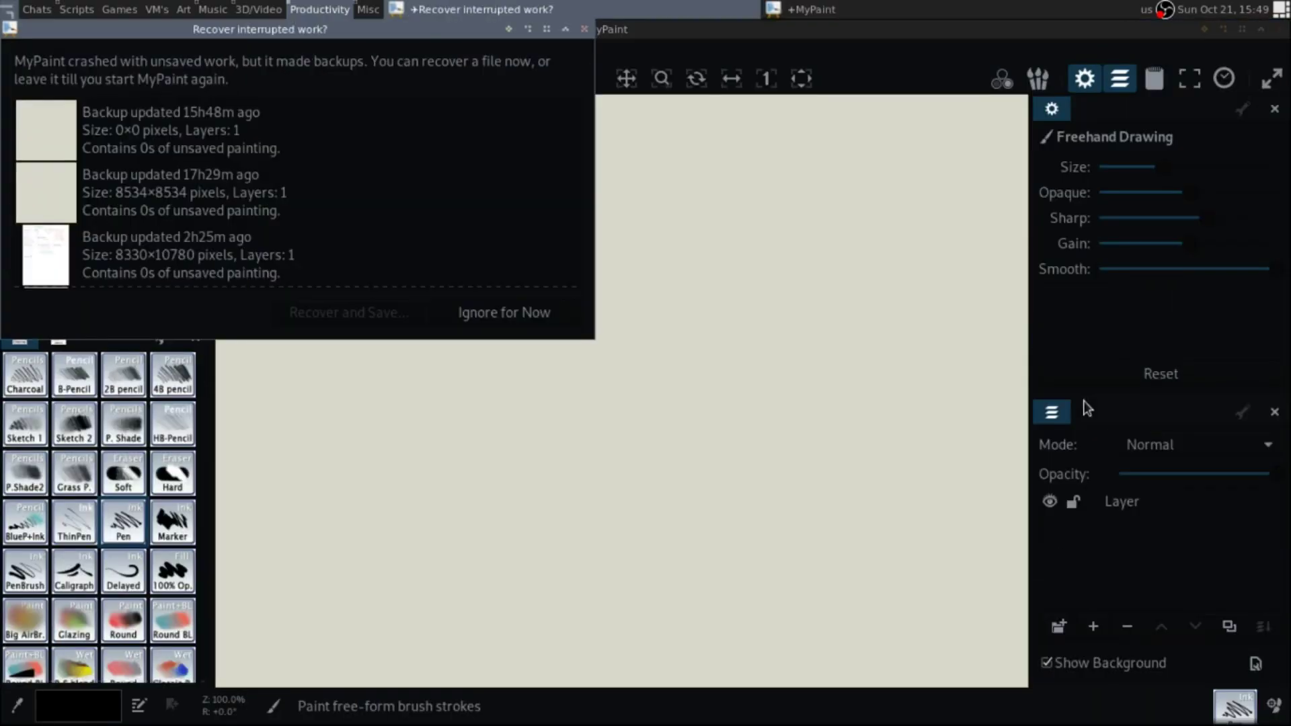
pyautogui.press('Escape')
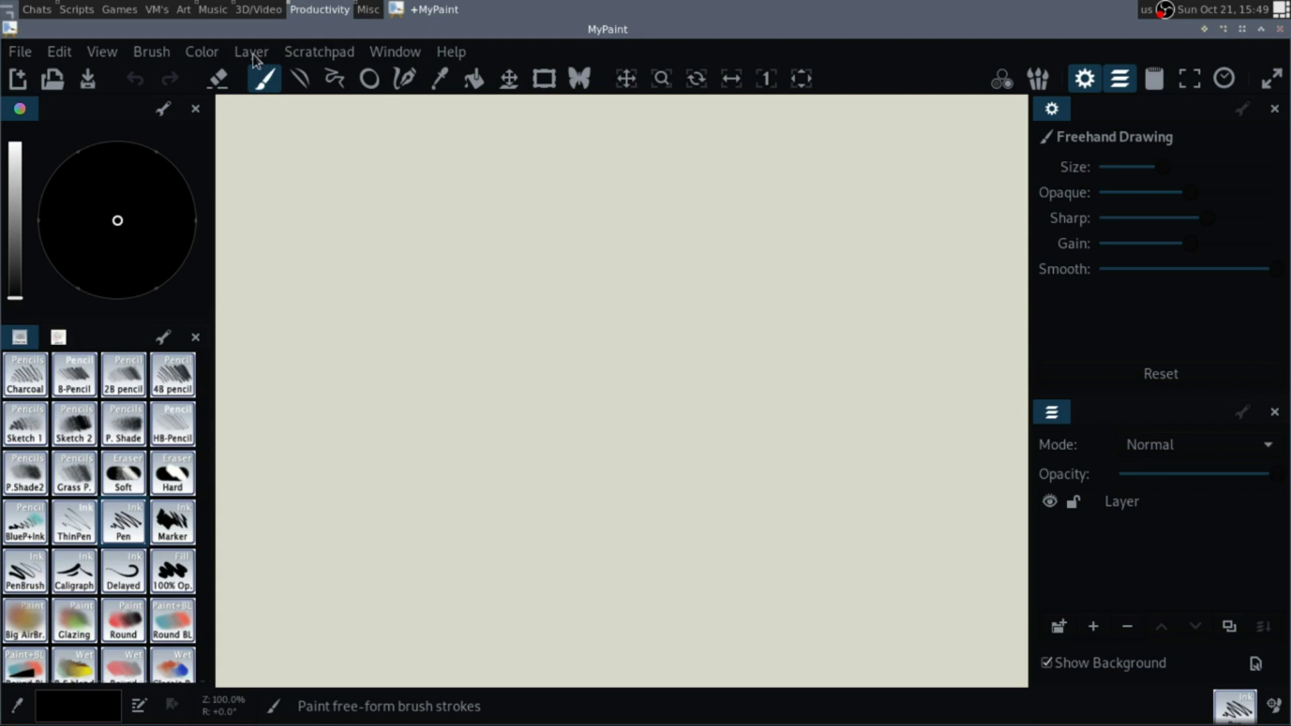
# Step: Try a test stroke with the B-Pencil brush on the canvas and undo it
pyautogui.click(72, 383)
pyautogui.moveTo(413, 248)
pyautogui.mouseDown()
pyautogui.moveTo(353, 318)
pyautogui.moveTo(585, 311)
pyautogui.mouseUp()
pyautogui.hotkey('ctrl', 'z')
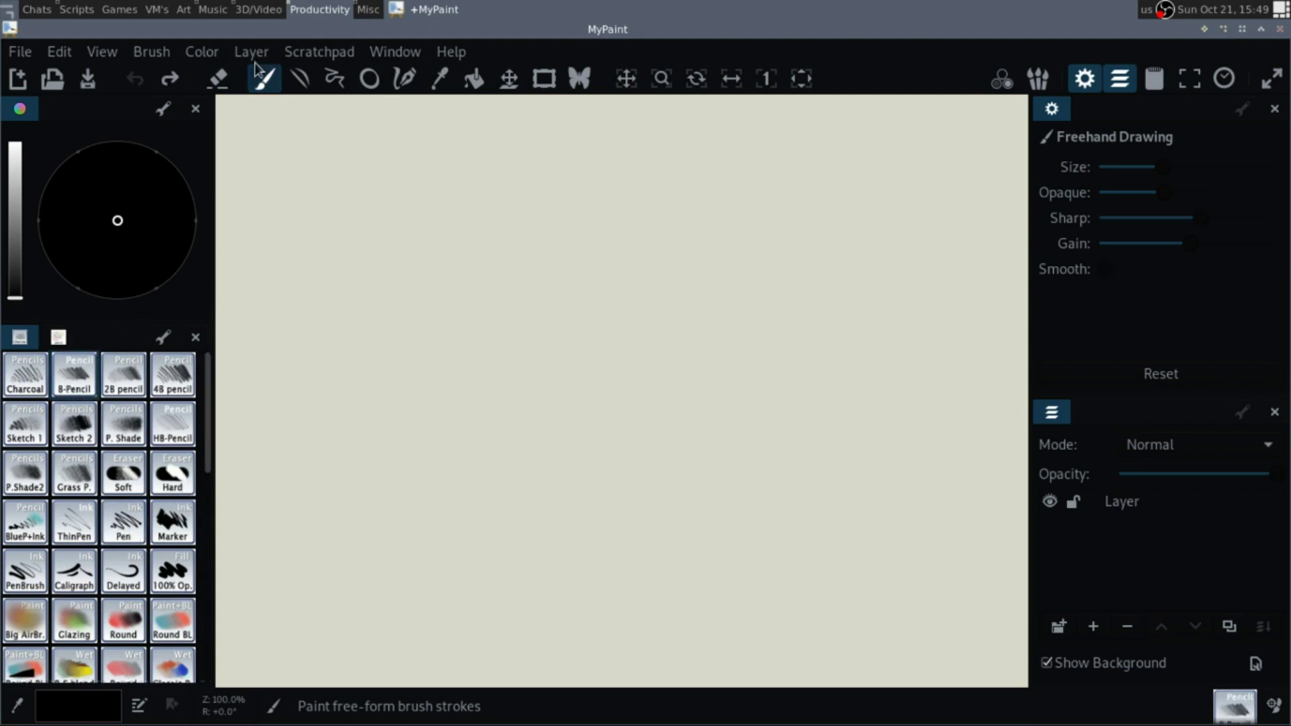
# Step: Look through the available brush groups, then return to the canvas without changing the set
pyautogui.click(174, 52)
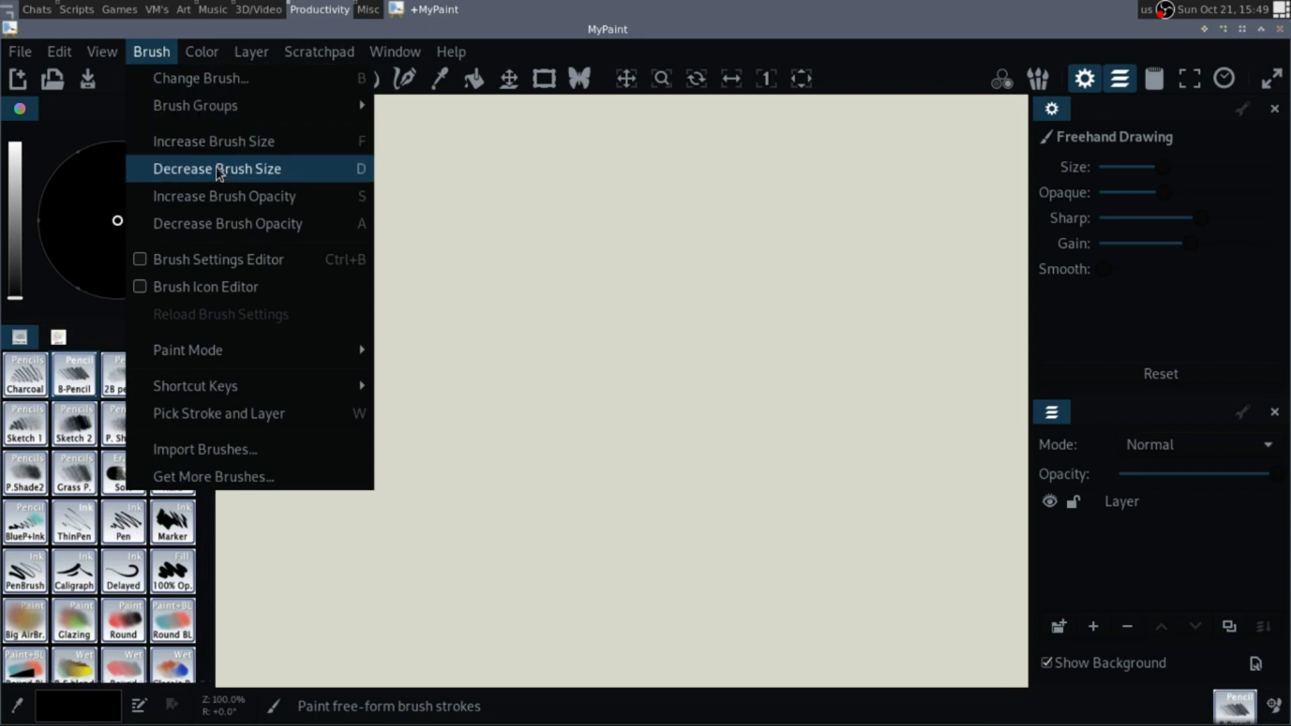
pyautogui.moveTo(235, 107)
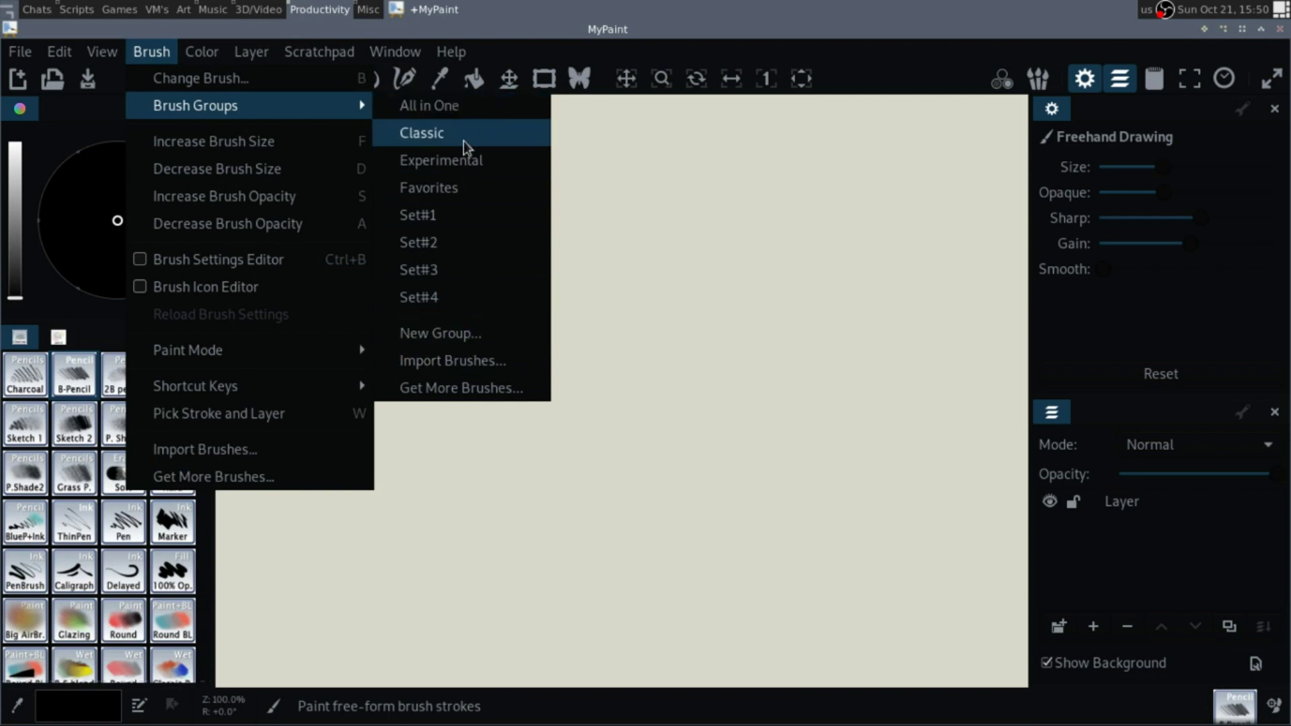
pyautogui.click(438, 176)
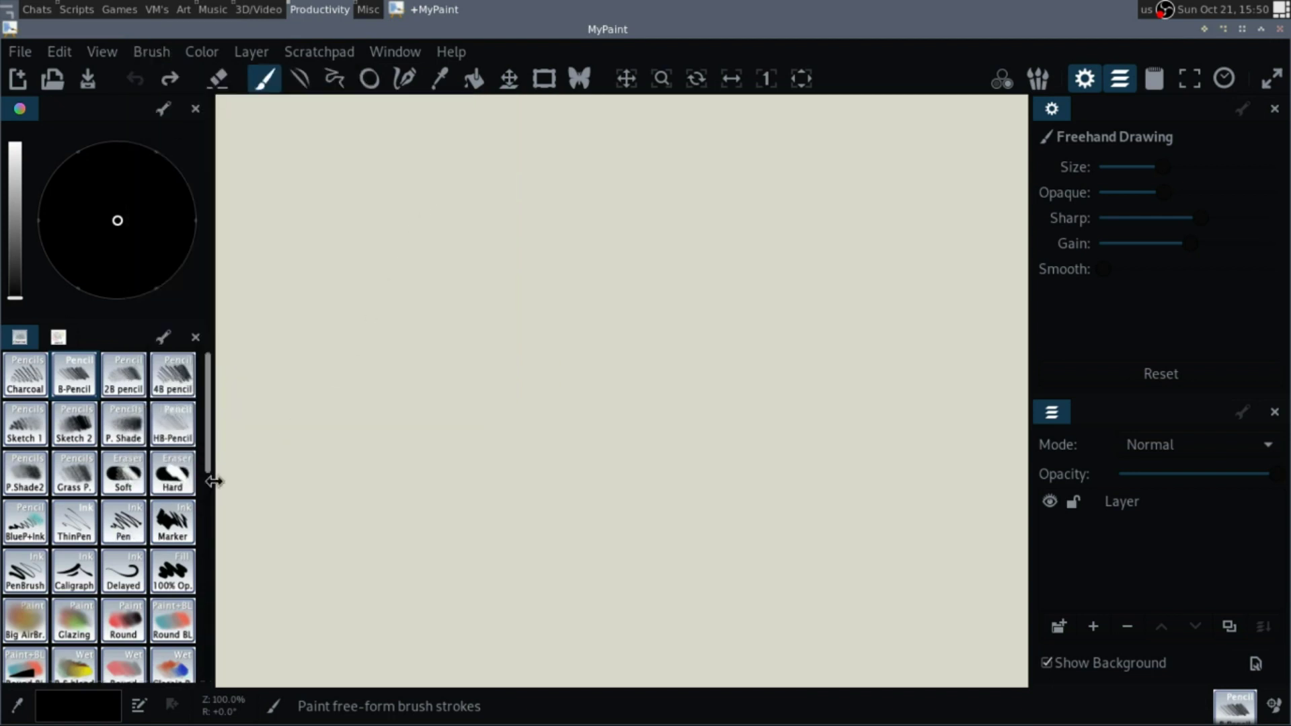
# Step: Select the Pen brush and raise its stroke smoothing to the maximum, testing it with a freehand circle that is undone
pyautogui.click(131, 529)
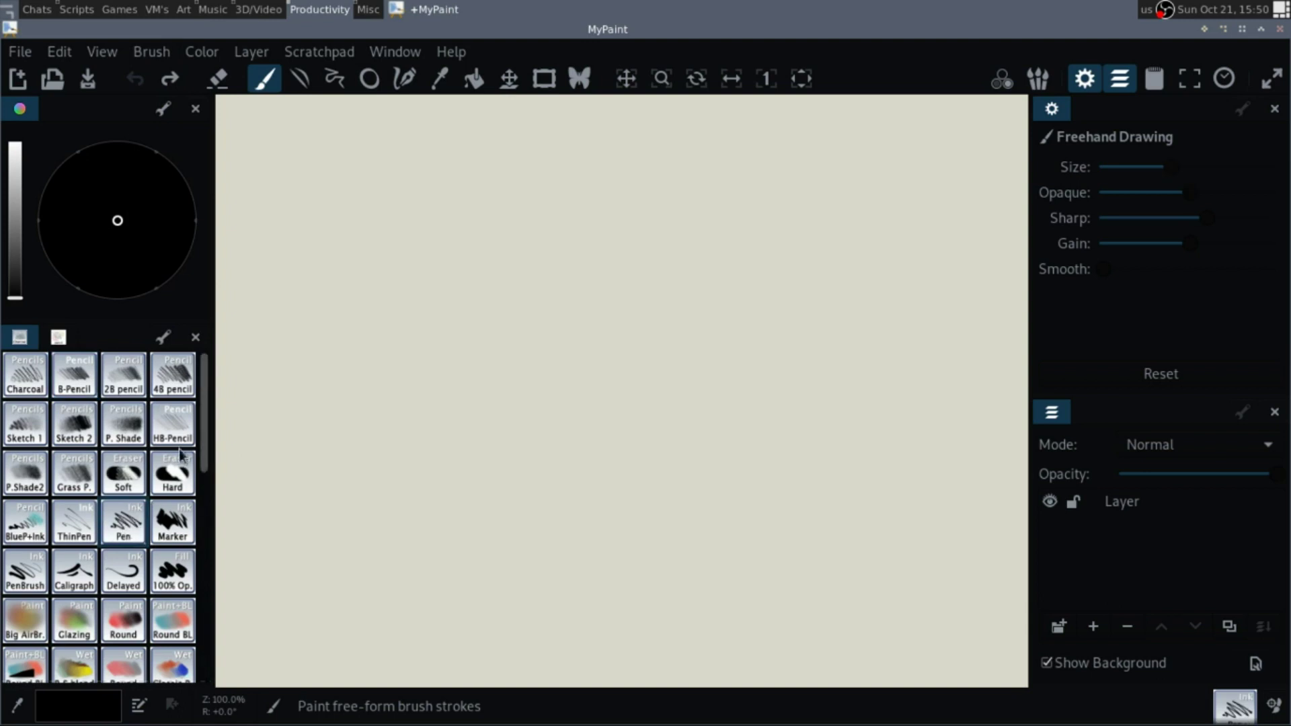
pyautogui.moveTo(429, 231)
pyautogui.mouseDown()
pyautogui.moveTo(506, 279)
pyautogui.moveTo(643, 324)
pyautogui.mouseUp()
pyautogui.hotkey('ctrl', 'z')
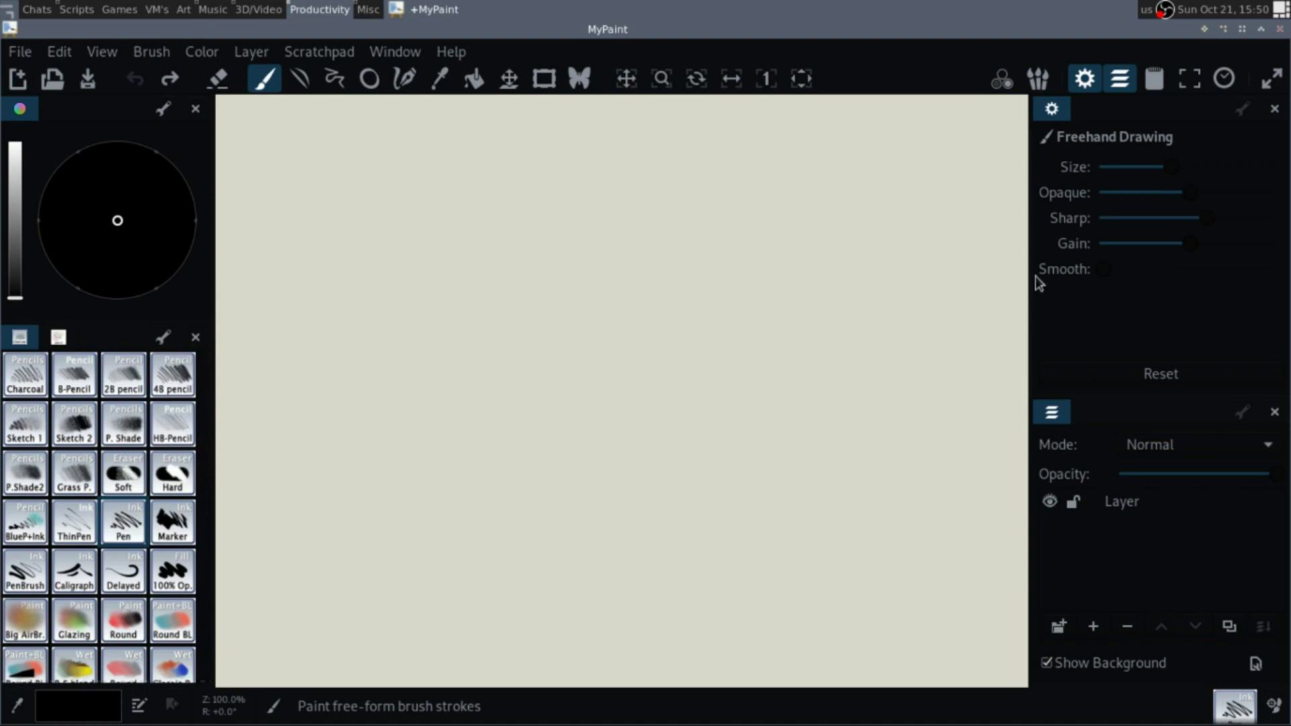
pyautogui.moveTo(1116, 269)
pyautogui.mouseDown()
pyautogui.moveTo(1224, 288)
pyautogui.moveTo(1270, 269)
pyautogui.mouseUp()
pyautogui.moveTo(449, 263)
pyautogui.mouseDown()
pyautogui.moveTo(539, 403)
pyautogui.moveTo(417, 242)
pyautogui.moveTo(470, 255)
pyautogui.mouseUp()
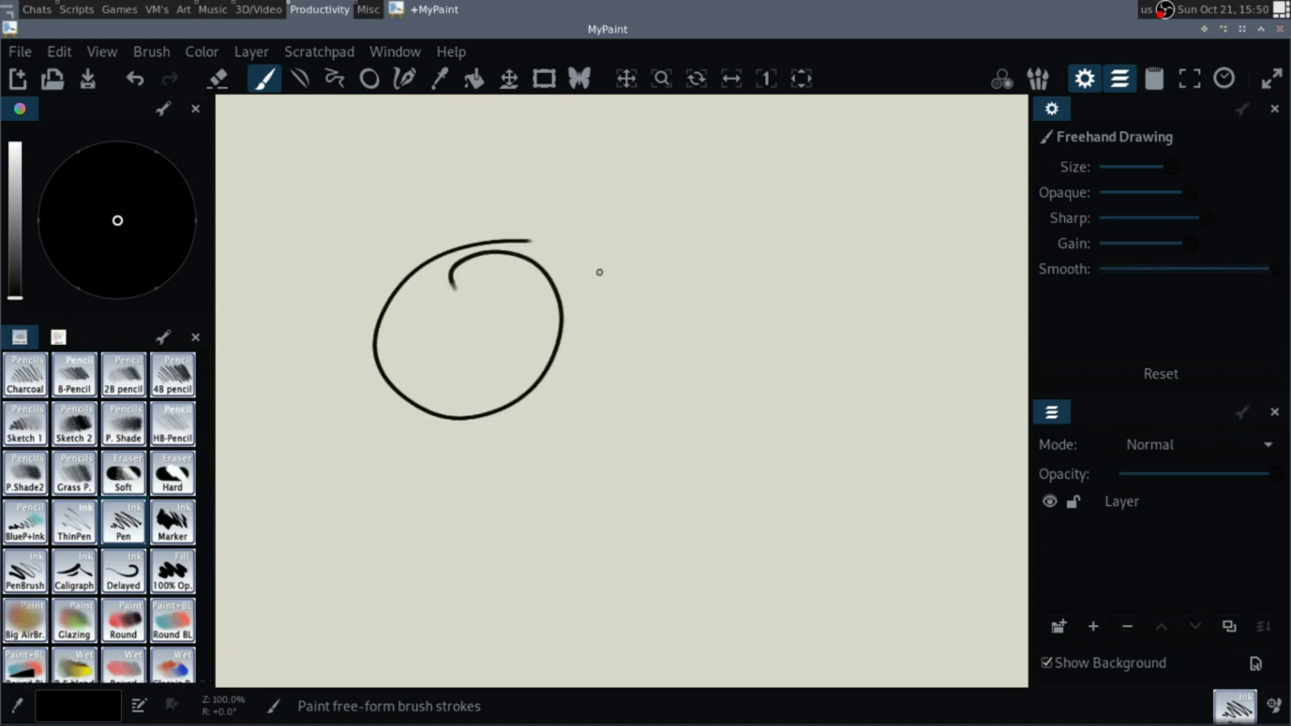
pyautogui.hotkey('ctrl', 'z')
# Step: Try out freehand pen strokes at different zoom levels and eraser mode, undoing the test strokes
pyautogui.moveTo(524, 426); pyautogui.dragTo(542, 315)
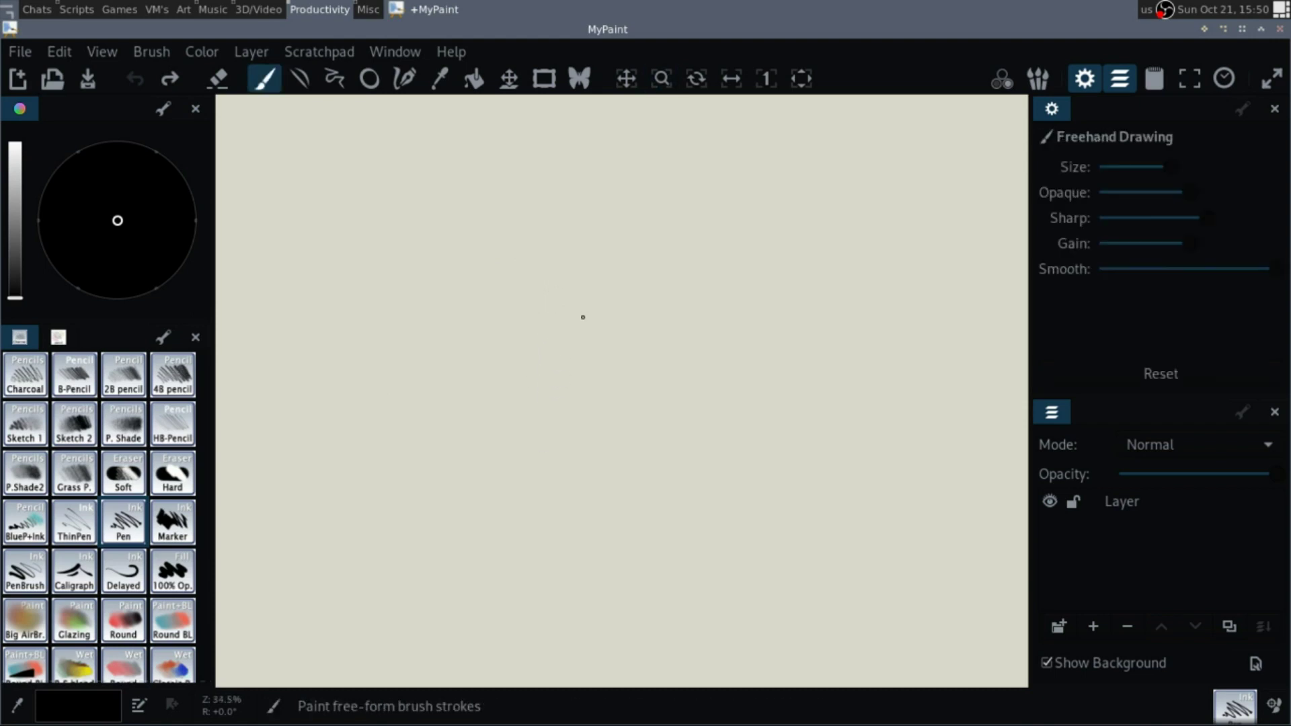
pyautogui.moveTo(536, 260); pyautogui.dragTo(541, 377)
pyautogui.hotkey('ctrl', 'z')
pyautogui.moveTo(514, 359)
pyautogui.mouseDown()
pyautogui.moveTo(541, 294)
pyautogui.moveTo(576, 291)
pyautogui.moveTo(576, 394)
pyautogui.mouseUp()
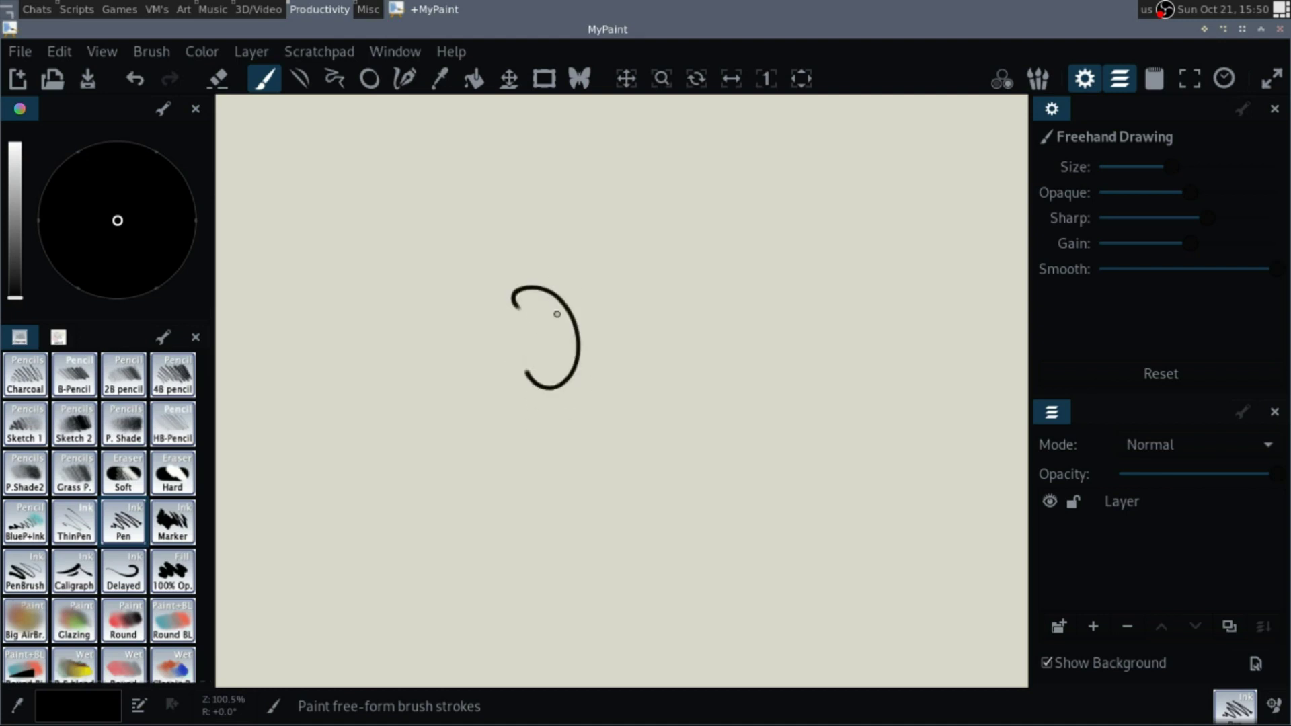
pyautogui.scroll(-5, 556, 313)
pyautogui.scroll(-1, 557, 314)
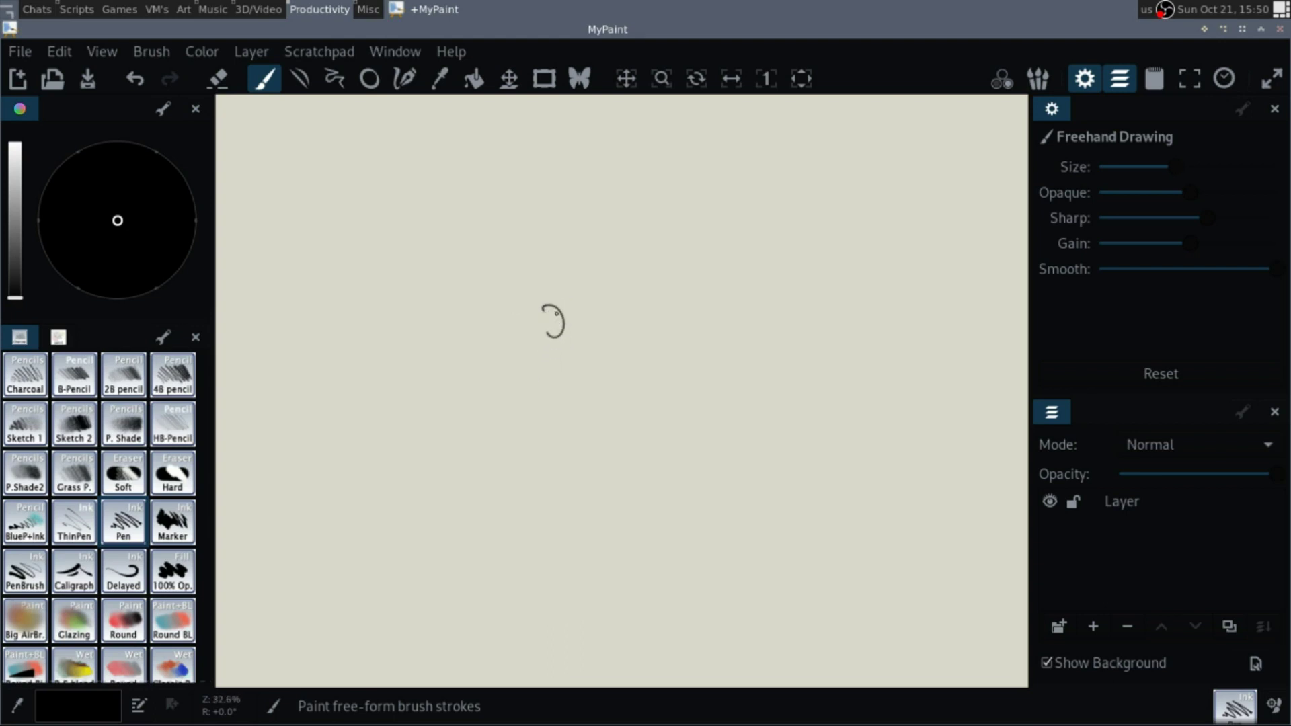
pyautogui.moveTo(556, 313); pyautogui.dragTo(565, 388)
pyautogui.hotkey('ctrl', 'z')
pyautogui.moveTo(402, 216); pyautogui.dragTo(441, 254)
pyautogui.click(220, 84)
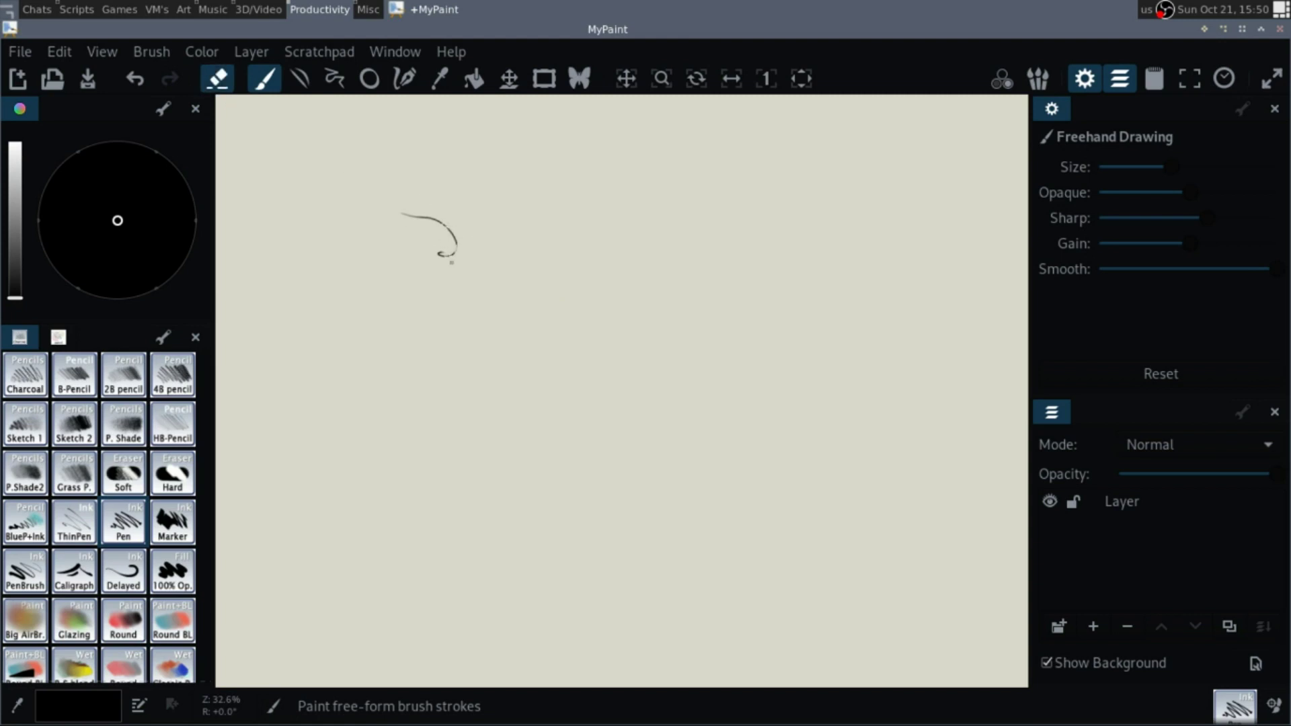
pyautogui.hotkey('ctrl', 'z')
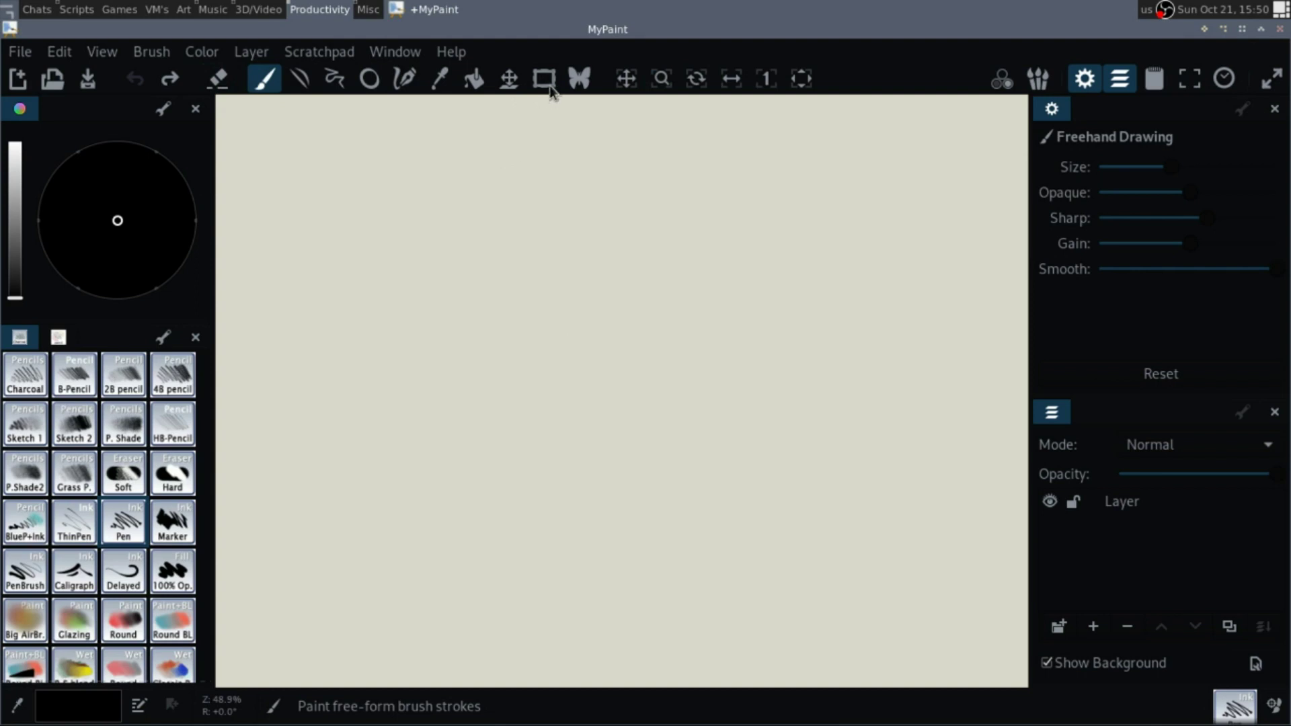
# Step: Enable a document frame and enlarge it from two opposite corners to about 1505 × 1162 px
pyautogui.click(544, 79)
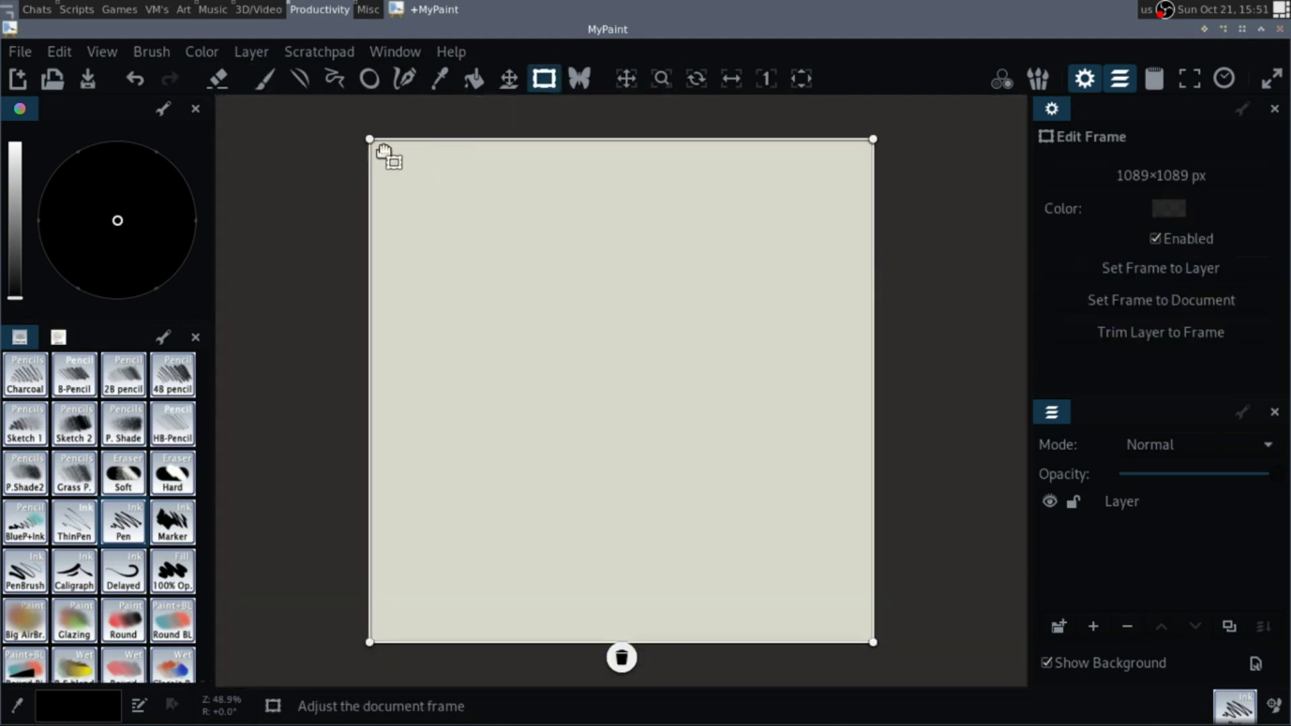
pyautogui.moveTo(371, 141); pyautogui.dragTo(266, 120)
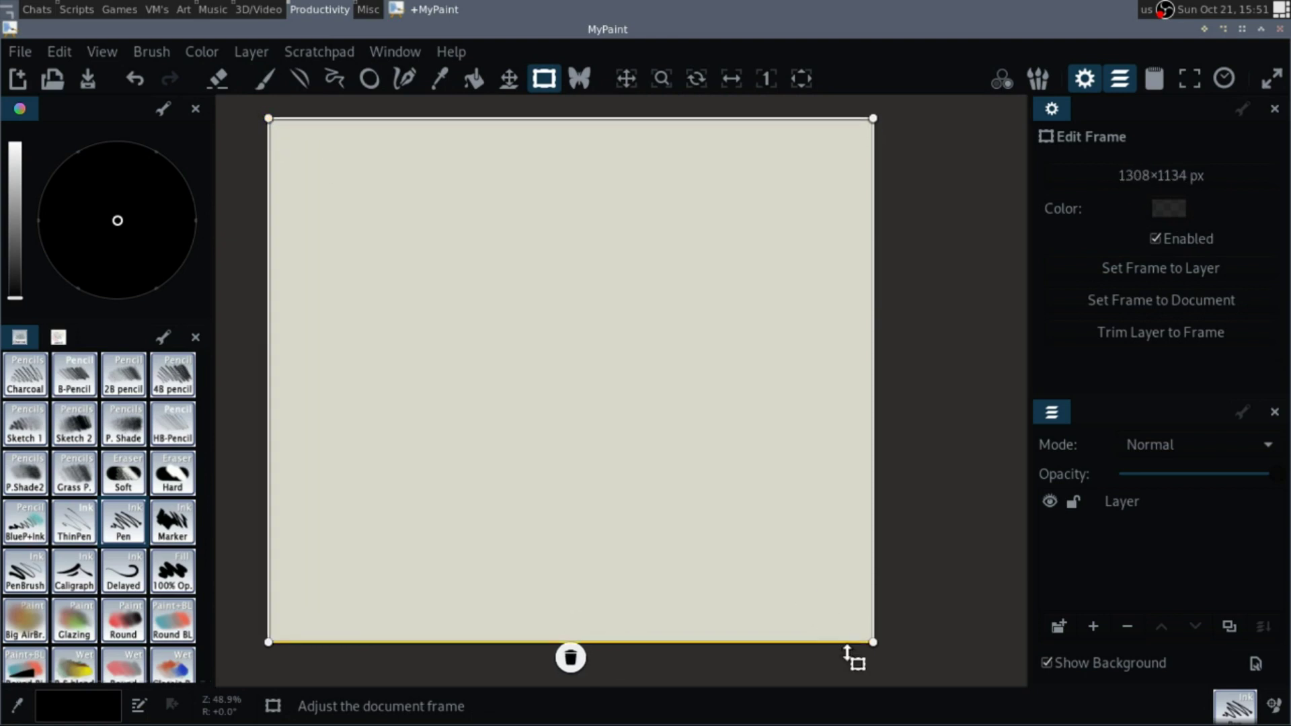
pyautogui.moveTo(867, 637); pyautogui.dragTo(963, 653)
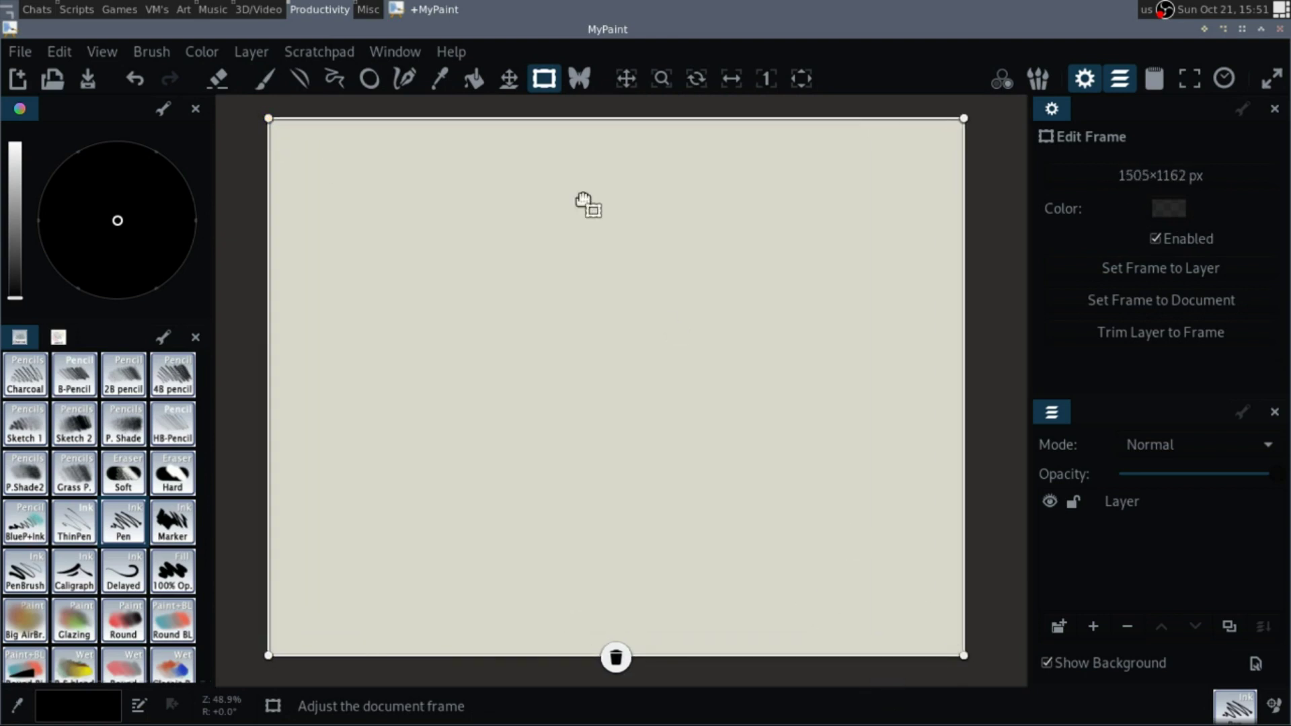
pyautogui.click(265, 79)
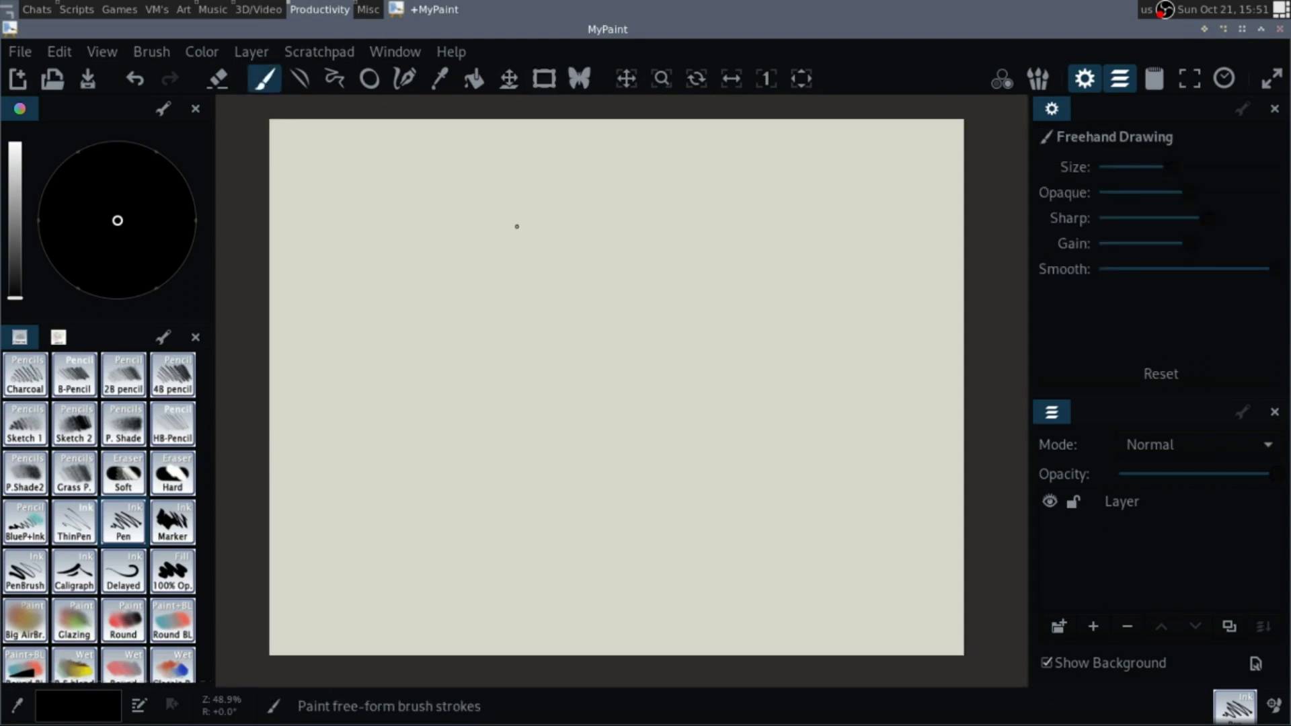
# Step: Set the frame width to 1162 px and its resolution to about 604 DPI
pyautogui.click(544, 79)
pyautogui.click(1136, 181)
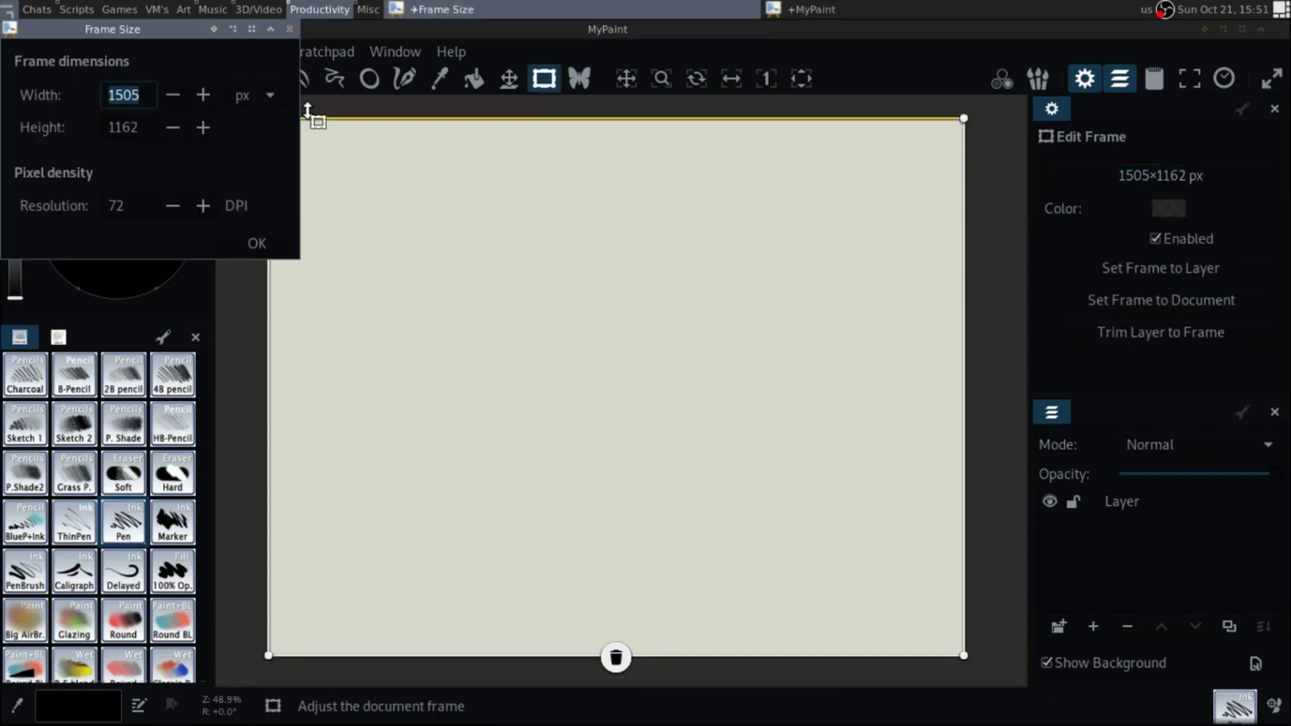
pyautogui.write('1162')
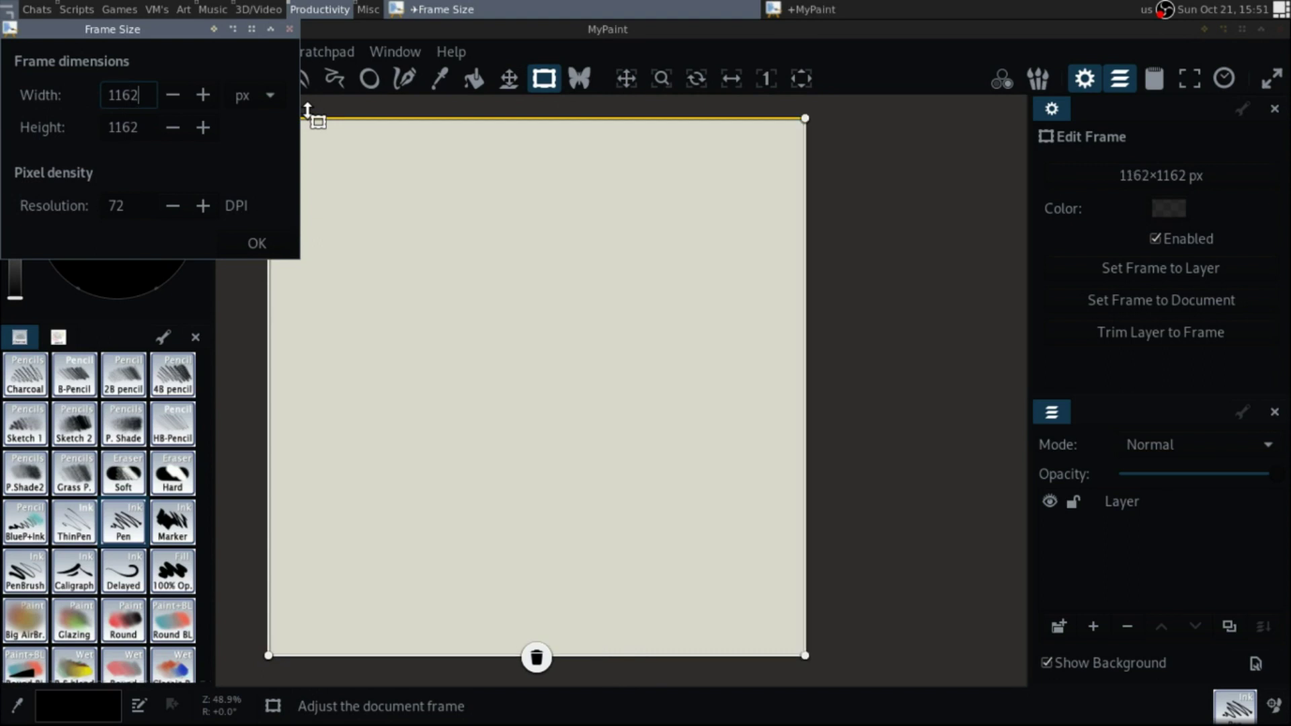
pyautogui.click(203, 206)
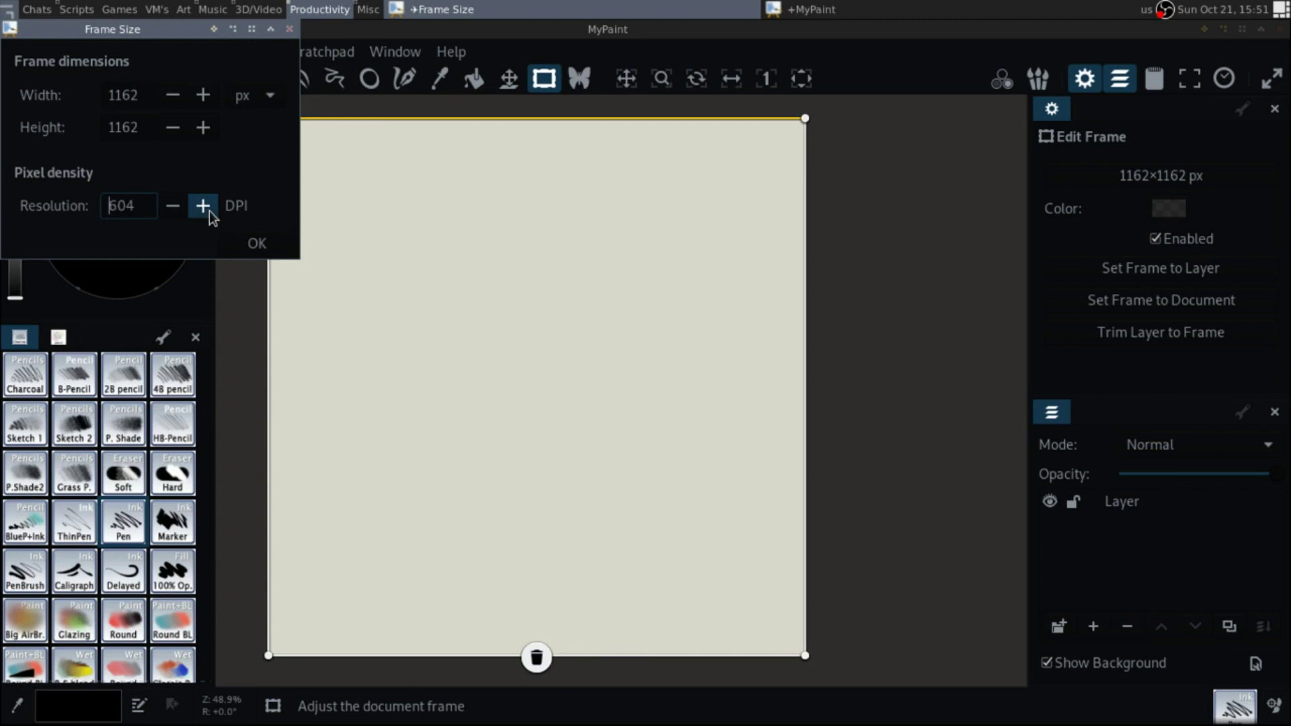
pyautogui.click(259, 245)
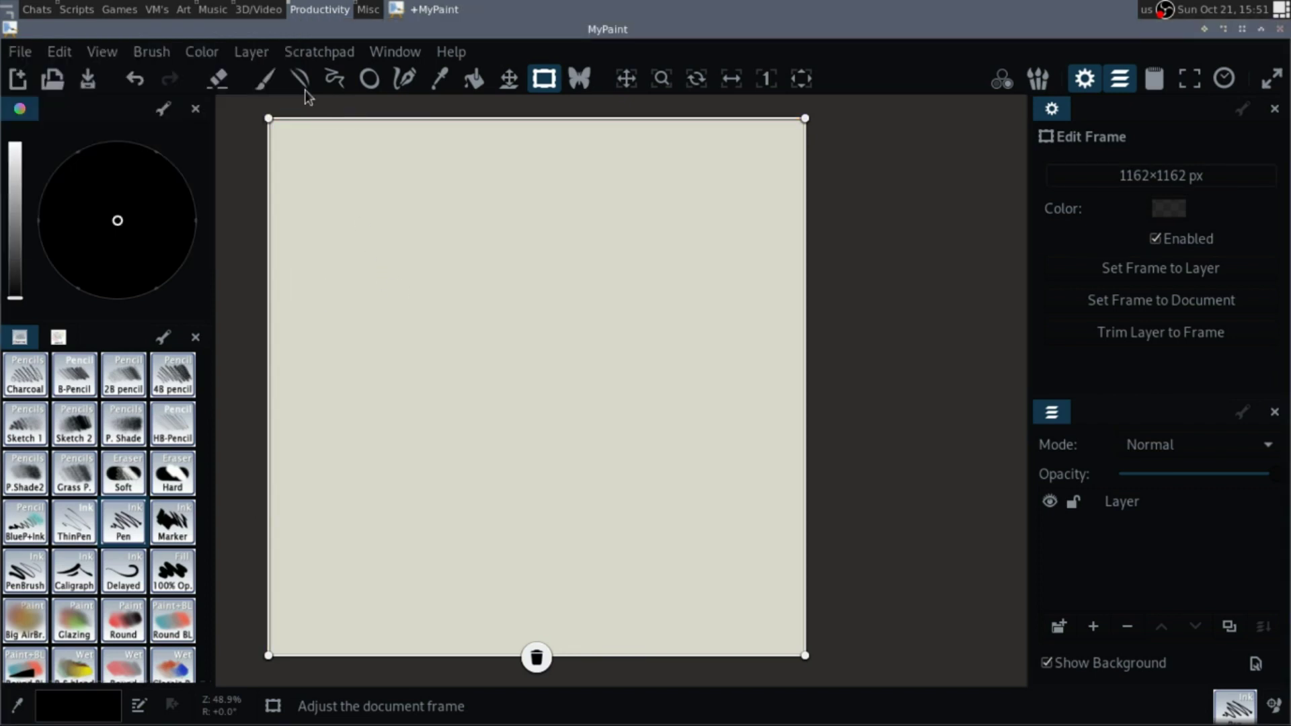
# Step: Try a few freehand pen strokes inside the frame and undo them
pyautogui.click(266, 80)
pyautogui.moveTo(395, 252); pyautogui.dragTo(452, 272)
pyautogui.moveTo(483, 328); pyautogui.dragTo(489, 334)
pyautogui.hotkey('ctrl', 'z')
pyautogui.moveTo(515, 243)
pyautogui.mouseDown()
pyautogui.moveTo(637, 276)
pyautogui.moveTo(518, 245)
pyautogui.moveTo(542, 230)
pyautogui.moveTo(512, 272)
pyautogui.mouseUp()
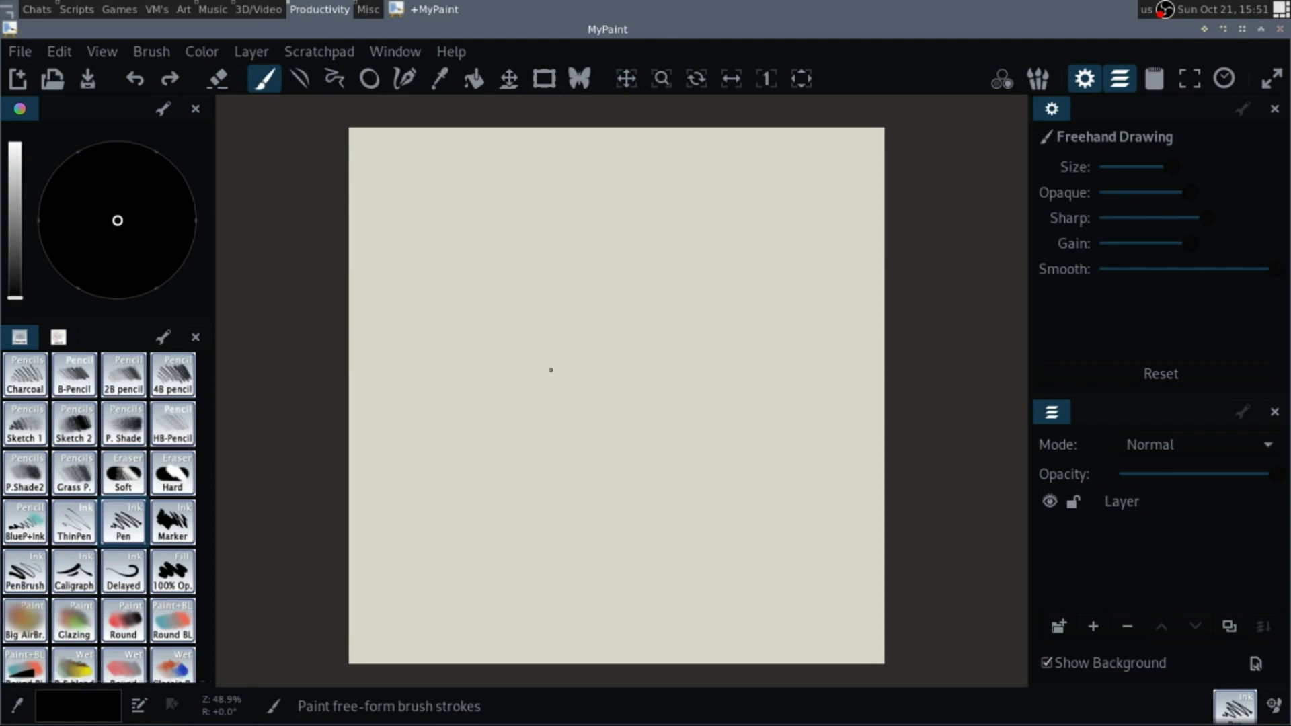
pyautogui.moveTo(613, 344); pyautogui.dragTo(604, 340)
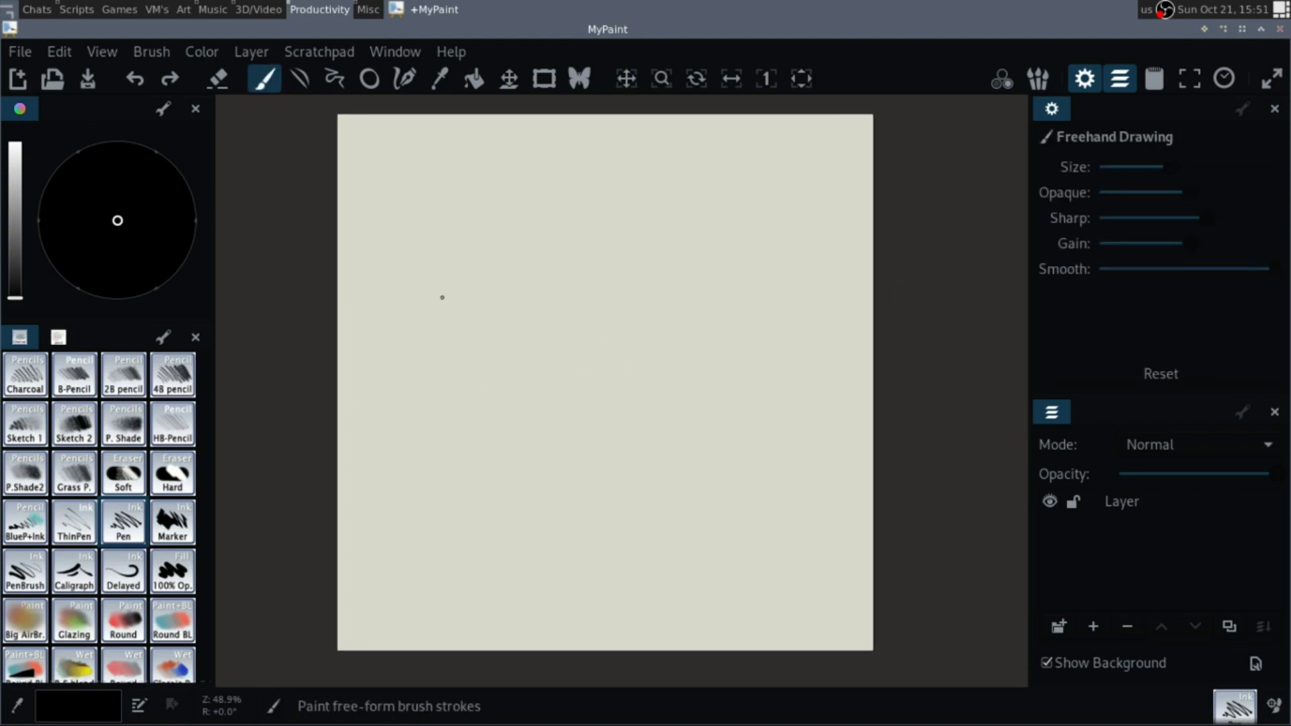
# Step: Draw a horizontal and a vertical straight line crossing near the middle of the canvas as axes
pyautogui.moveTo(387, 364); pyautogui.dragTo(805, 363)
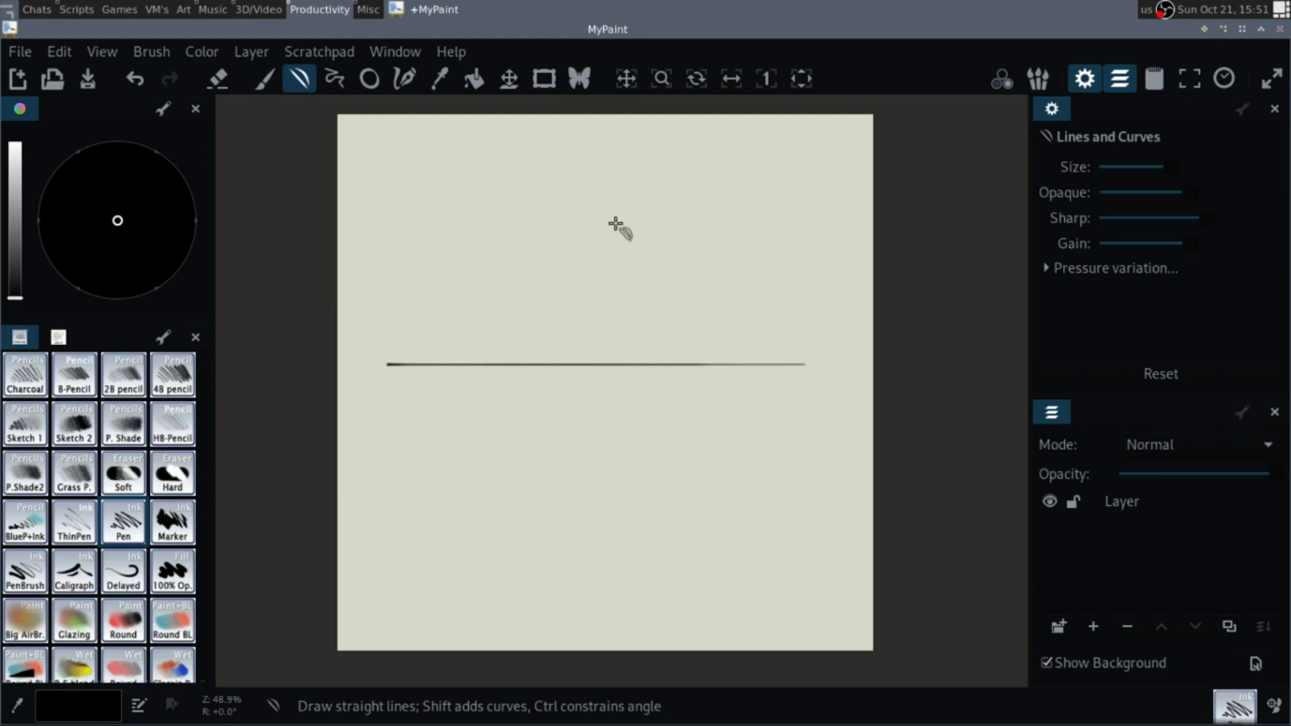
pyautogui.moveTo(584, 189); pyautogui.dragTo(584, 555)
pyautogui.press('shift')
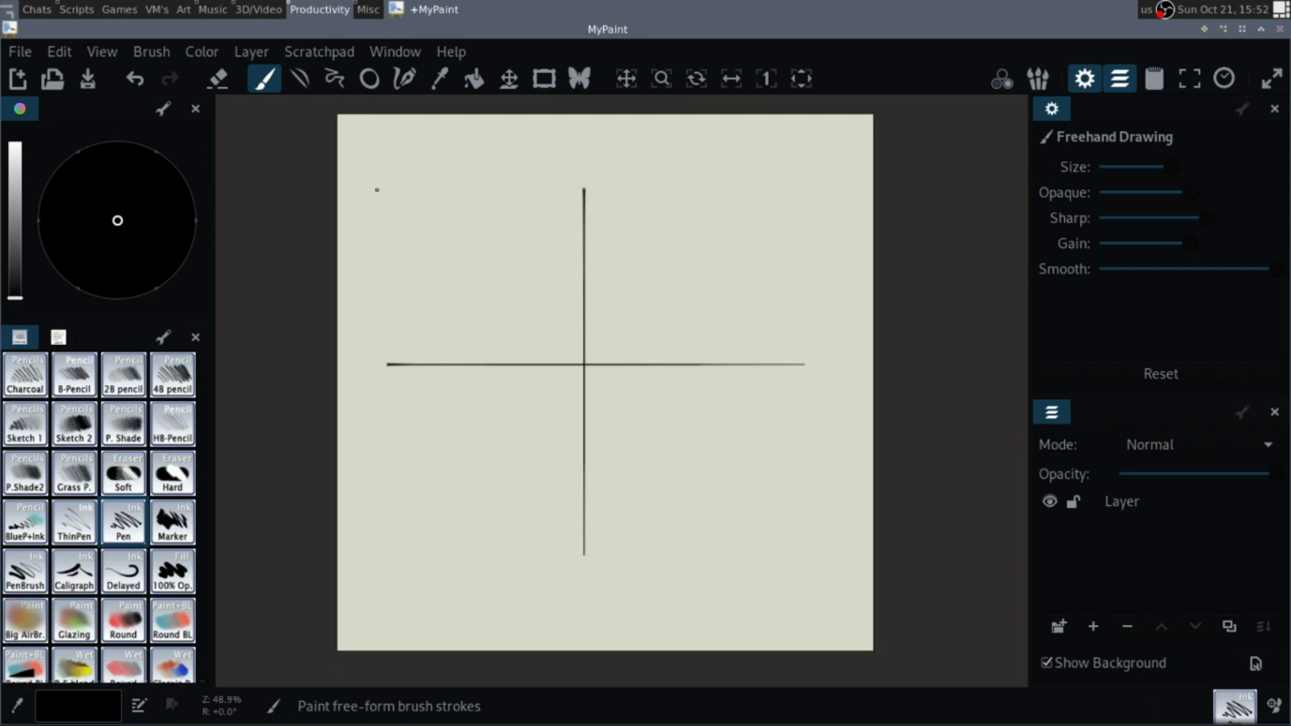
# Step: Try a short straight line in the upper-right quadrant of the axes and undo it
pyautogui.press('l')
pyautogui.moveTo(642, 250)
pyautogui.mouseDown()
pyautogui.moveTo(755, 179)
pyautogui.moveTo(692, 288)
pyautogui.moveTo(706, 247)
pyautogui.moveTo(720, 250)
pyautogui.moveTo(720, 208)
pyautogui.moveTo(686, 190)
pyautogui.moveTo(623, 295)
pyautogui.moveTo(695, 281)
pyautogui.moveTo(709, 252)
pyautogui.moveTo(622, 195)
pyautogui.moveTo(681, 202)
pyautogui.moveTo(711, 246)
pyautogui.mouseUp()
pyautogui.press('b')
pyautogui.hotkey('ctrl', 'z')
# Step: Draw a right triangle with dotted vertices in the upper-right quadrant, mark its three angles and dot the origin
pyautogui.click(636, 320)
pyautogui.moveTo(635, 320)
pyautogui.mouseDown()
pyautogui.moveTo(746, 202)
pyautogui.moveTo(770, 301)
pyautogui.moveTo(636, 320)
pyautogui.mouseUp()
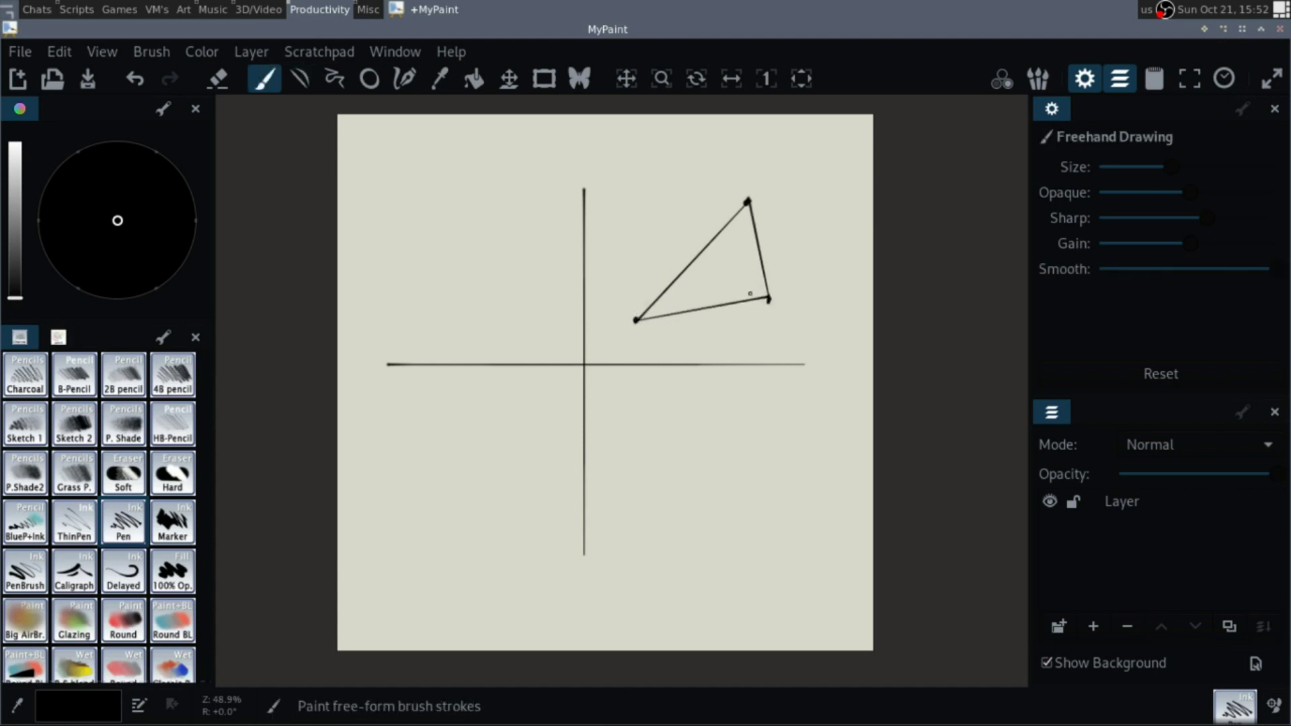
pyautogui.moveTo(658, 293); pyautogui.dragTo(665, 316)
pyautogui.moveTo(756, 226); pyautogui.dragTo(753, 236)
# Step: Rotate the canvas view through quarter turns to examine the rotated triangle, ending nearly upright with freehand drawing active
pyautogui.click(696, 79)
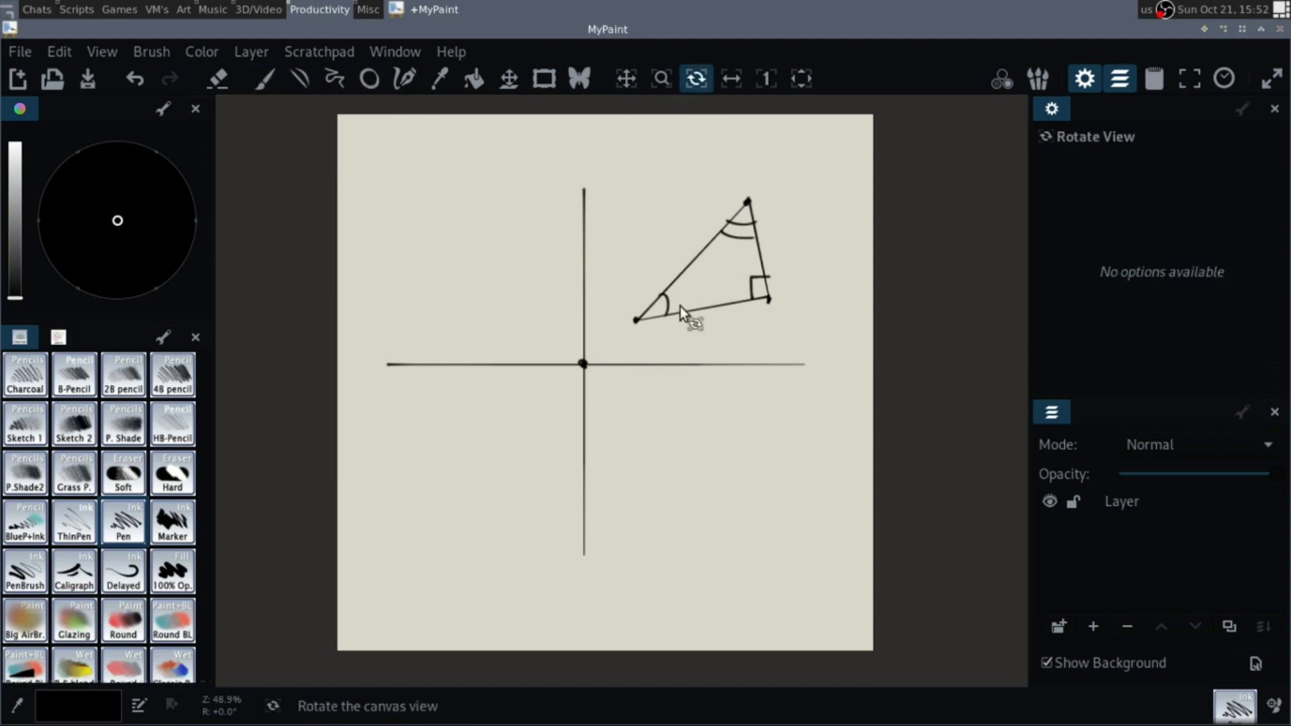
pyautogui.moveTo(691, 426); pyautogui.dragTo(673, 300)
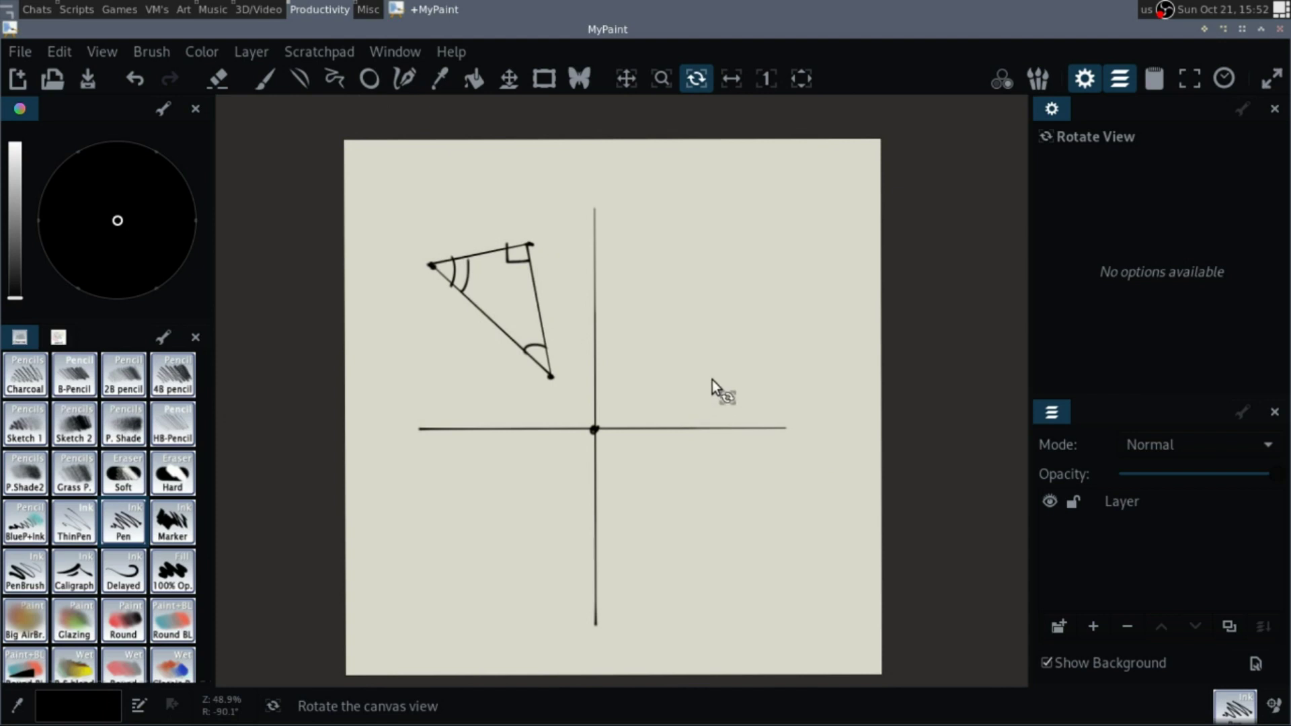
pyautogui.moveTo(741, 502); pyautogui.dragTo(757, 384)
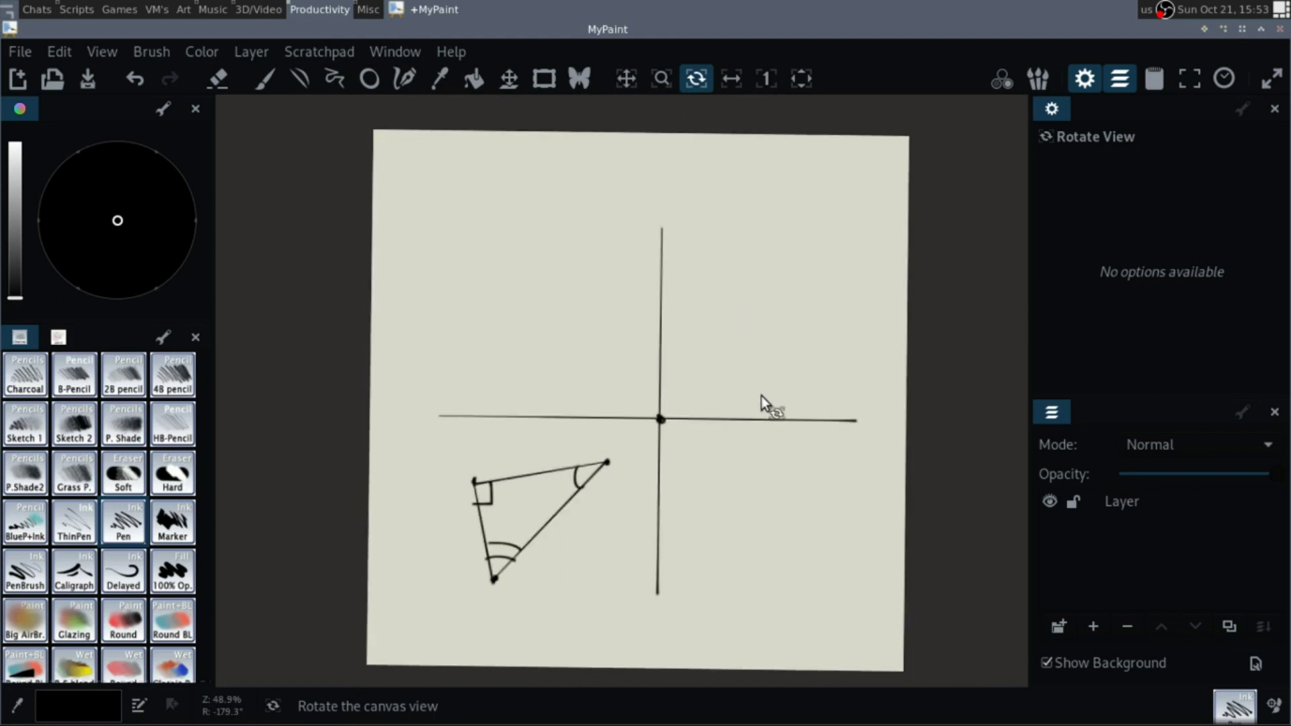
pyautogui.moveTo(767, 510); pyautogui.dragTo(637, 353)
pyautogui.moveTo(745, 354); pyautogui.dragTo(742, 348)
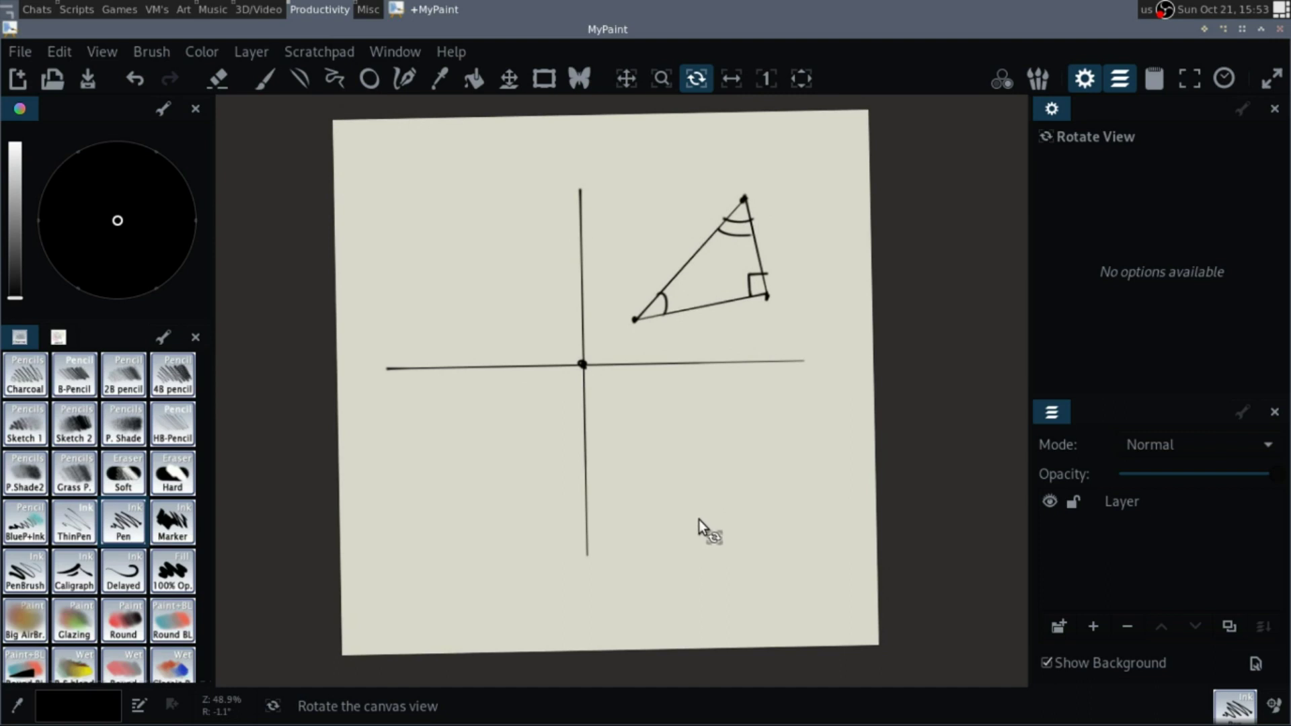
pyautogui.moveTo(704, 397); pyautogui.dragTo(720, 410)
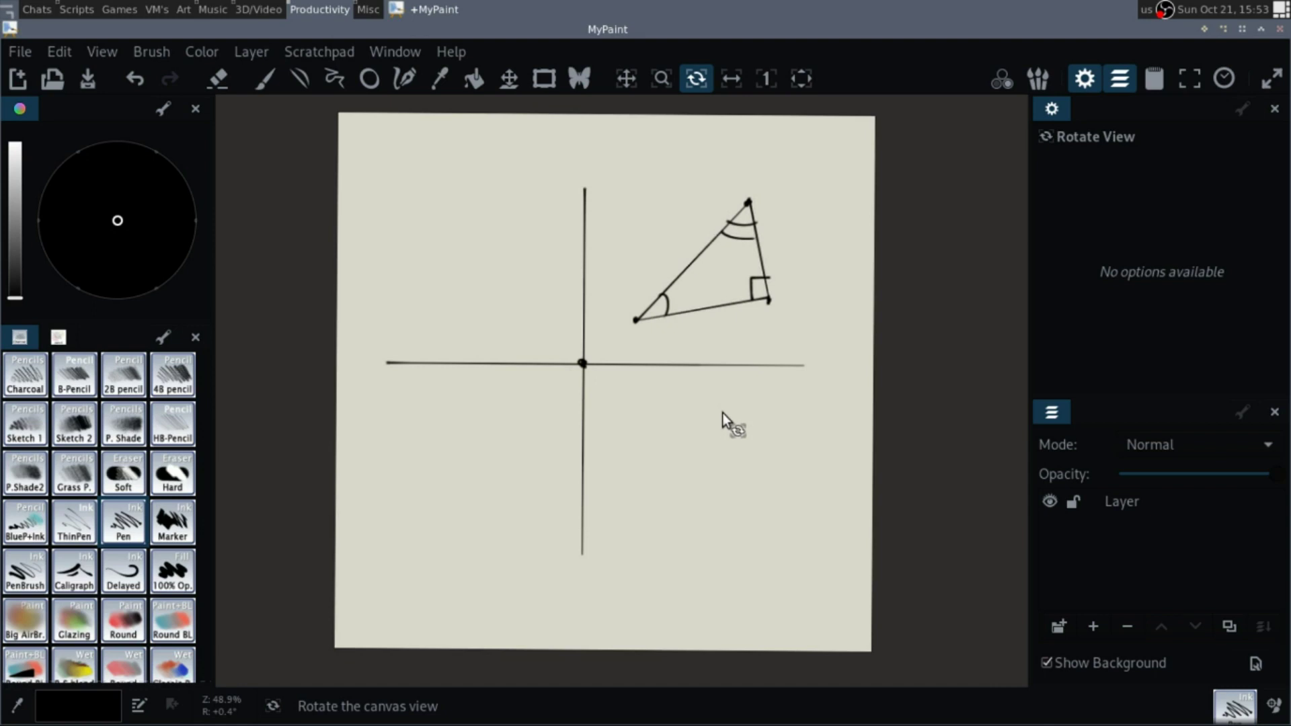
pyautogui.moveTo(698, 412); pyautogui.dragTo(714, 431)
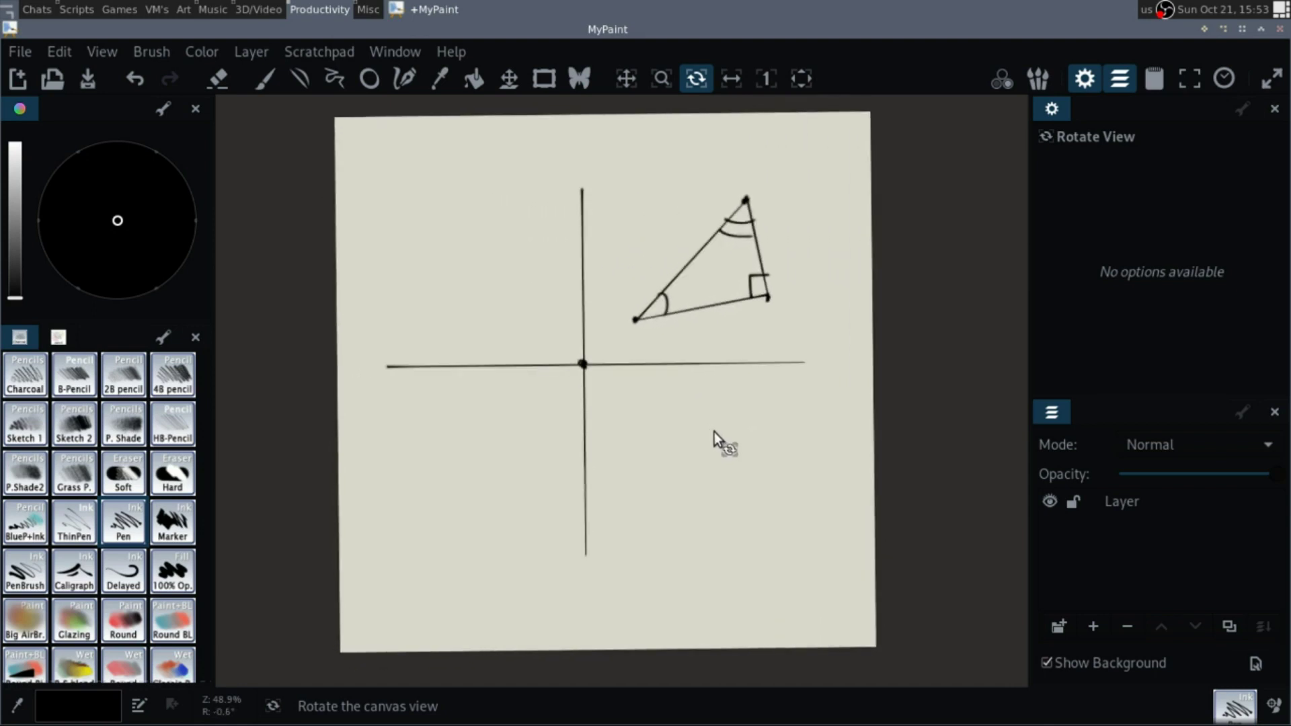
pyautogui.click(266, 79)
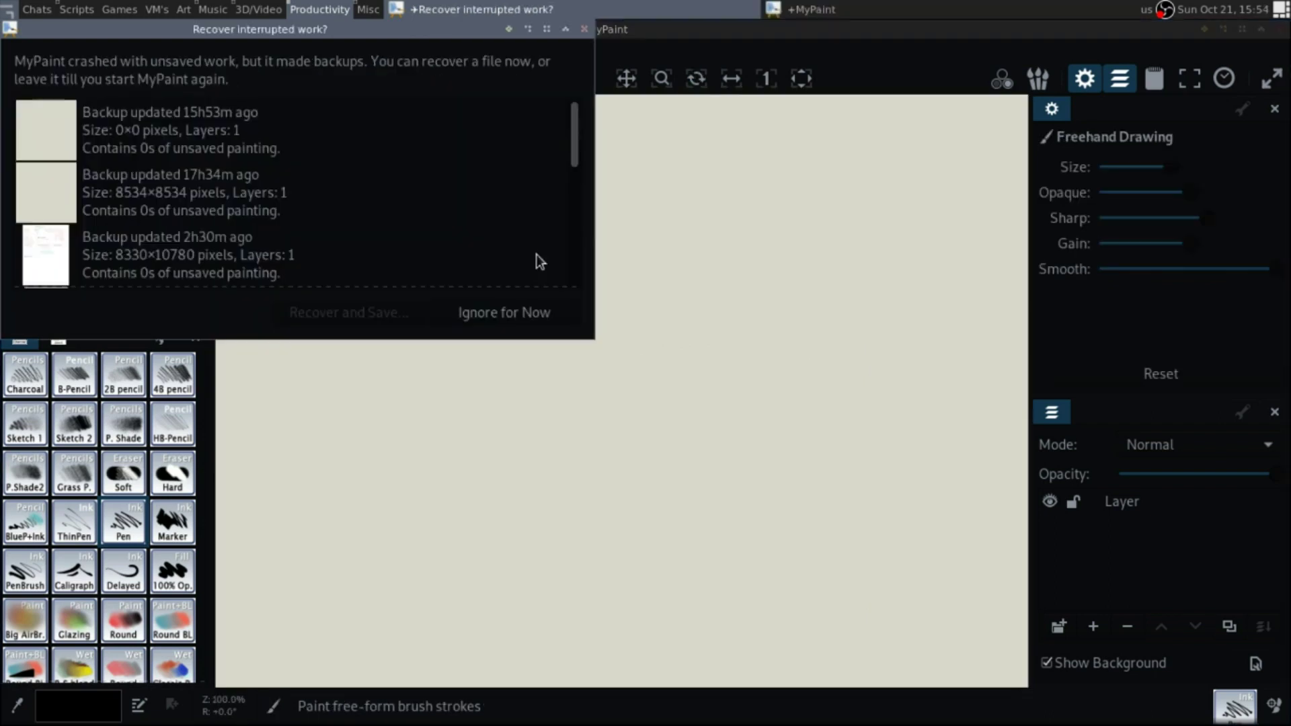
# Step: Skip the recovery of the interrupted work to start on a blank canvas
pyautogui.press('Escape')
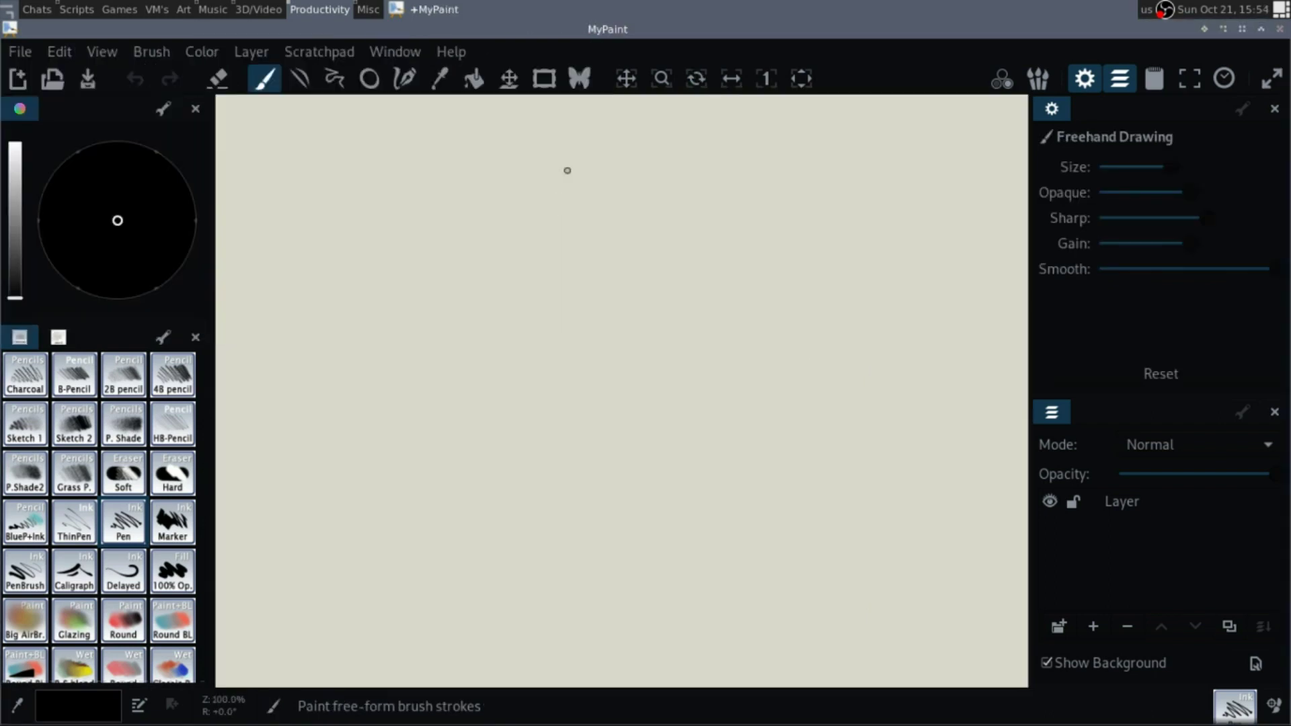
# Step: Enable a document frame around part of the canvas and flood-fill the framed area with black
pyautogui.click(544, 79)
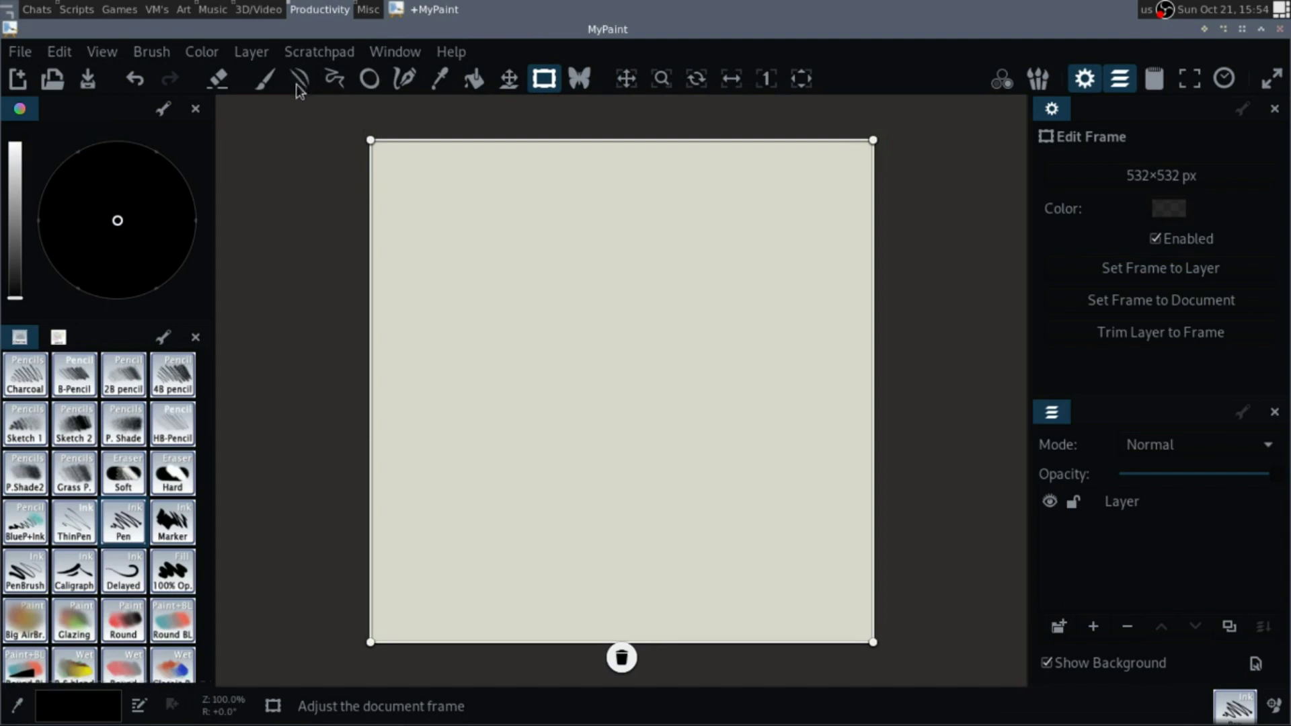
pyautogui.click(474, 78)
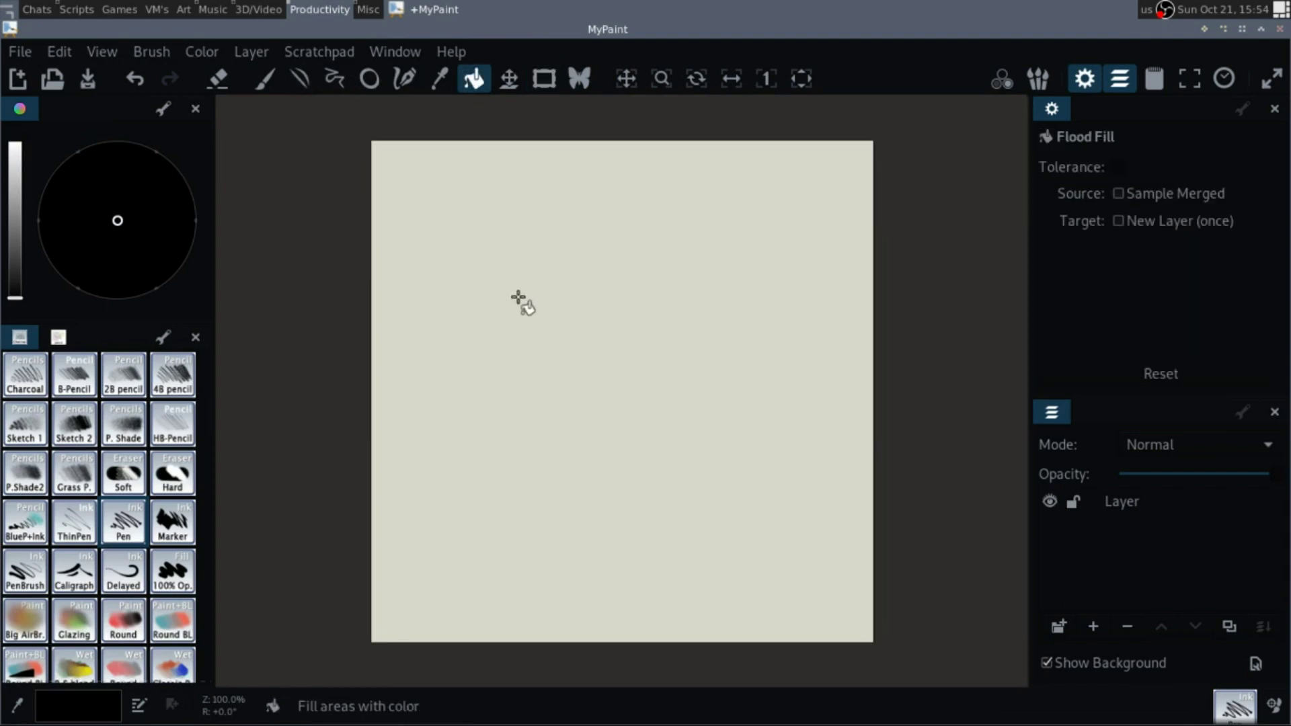
pyautogui.click(538, 307)
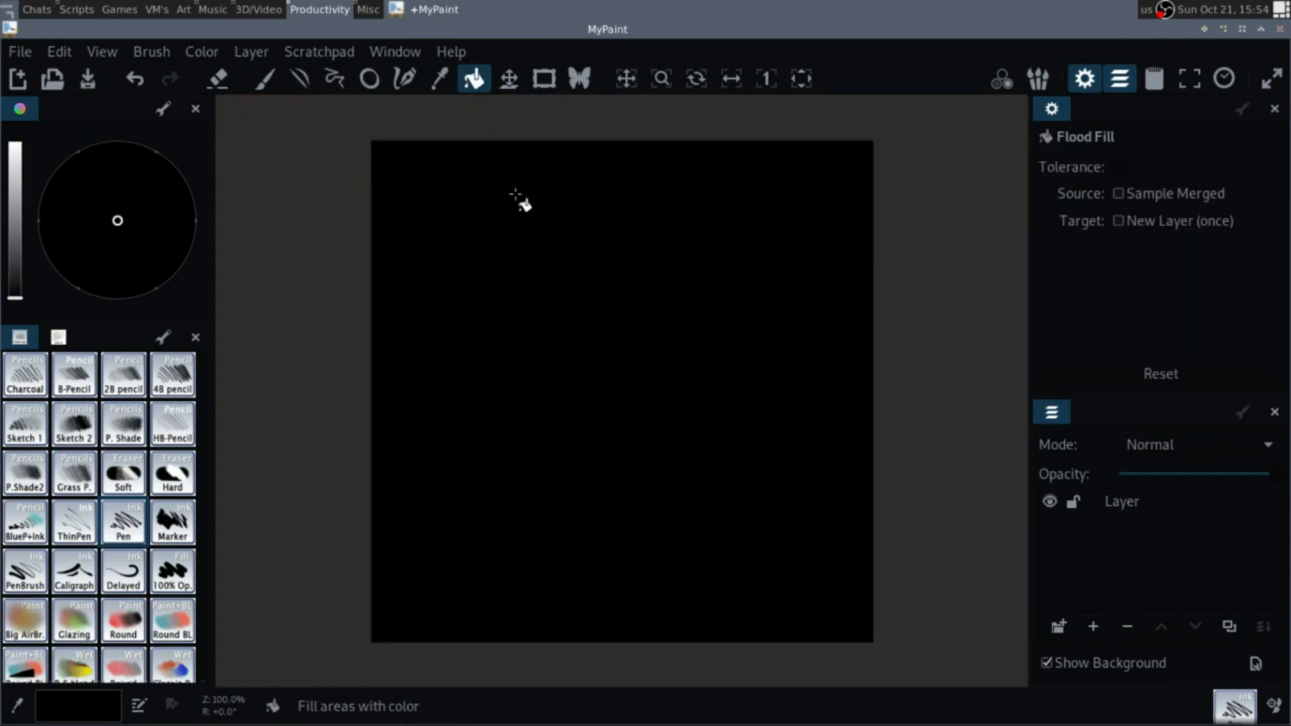
# Step: Enlarge the document frame to about 1017×1003 px and flood-fill the added area with black
pyautogui.scroll(-2, 479, 114)
pyautogui.click(544, 79)
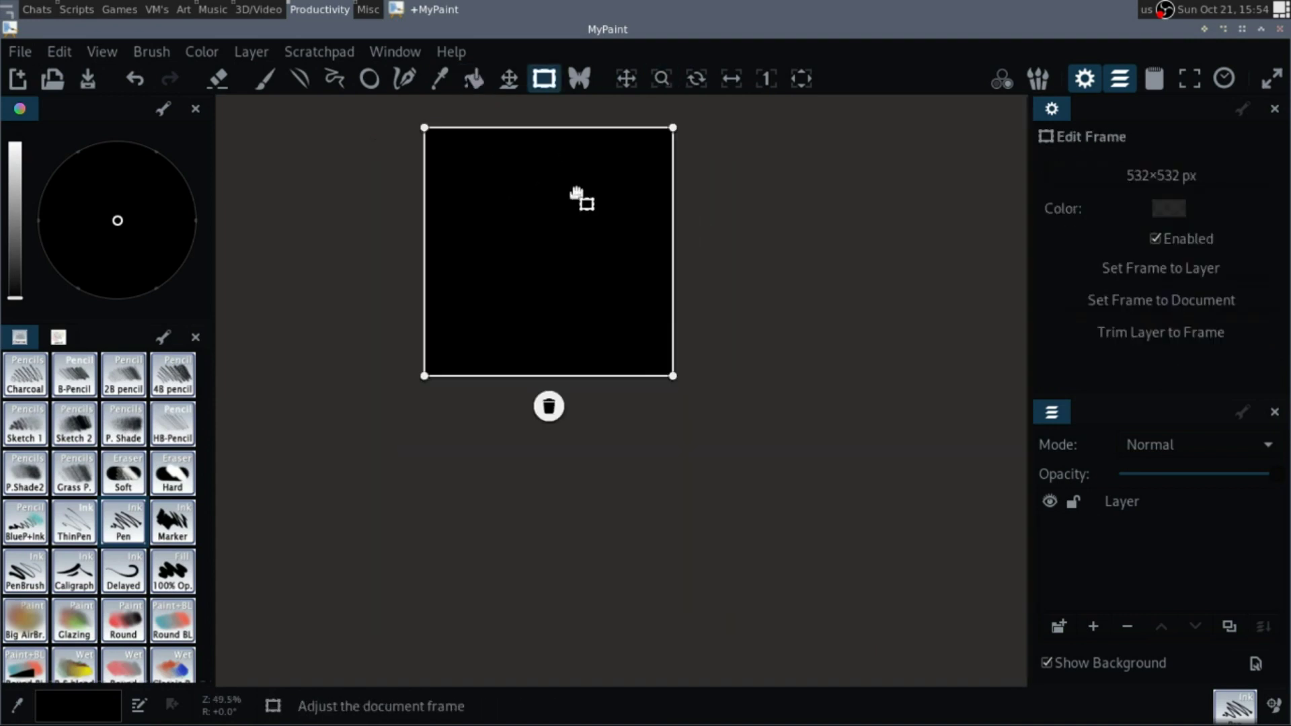
pyautogui.moveTo(685, 392); pyautogui.dragTo(915, 613)
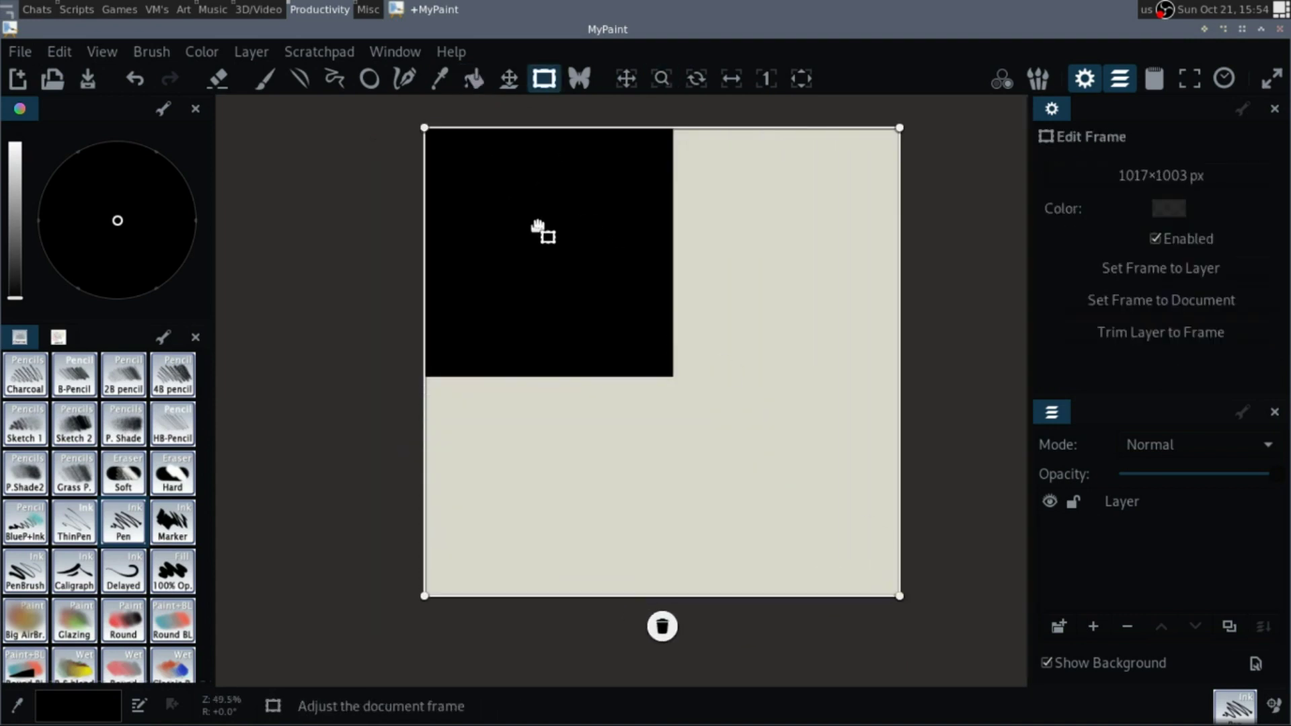
pyautogui.press('f')
pyautogui.click(740, 272)
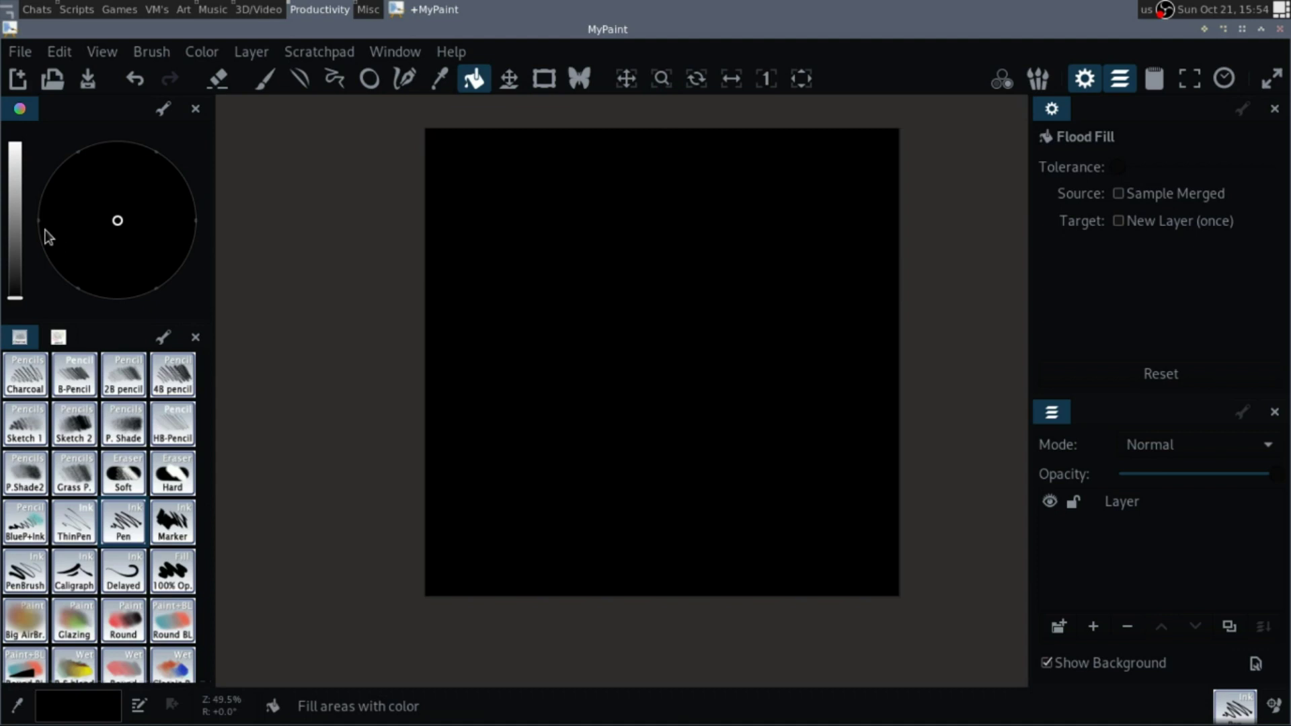
# Step: Set the brush colour to red and activate freehand drawing
pyautogui.click(14, 235)
pyautogui.press('x')
pyautogui.press('x')
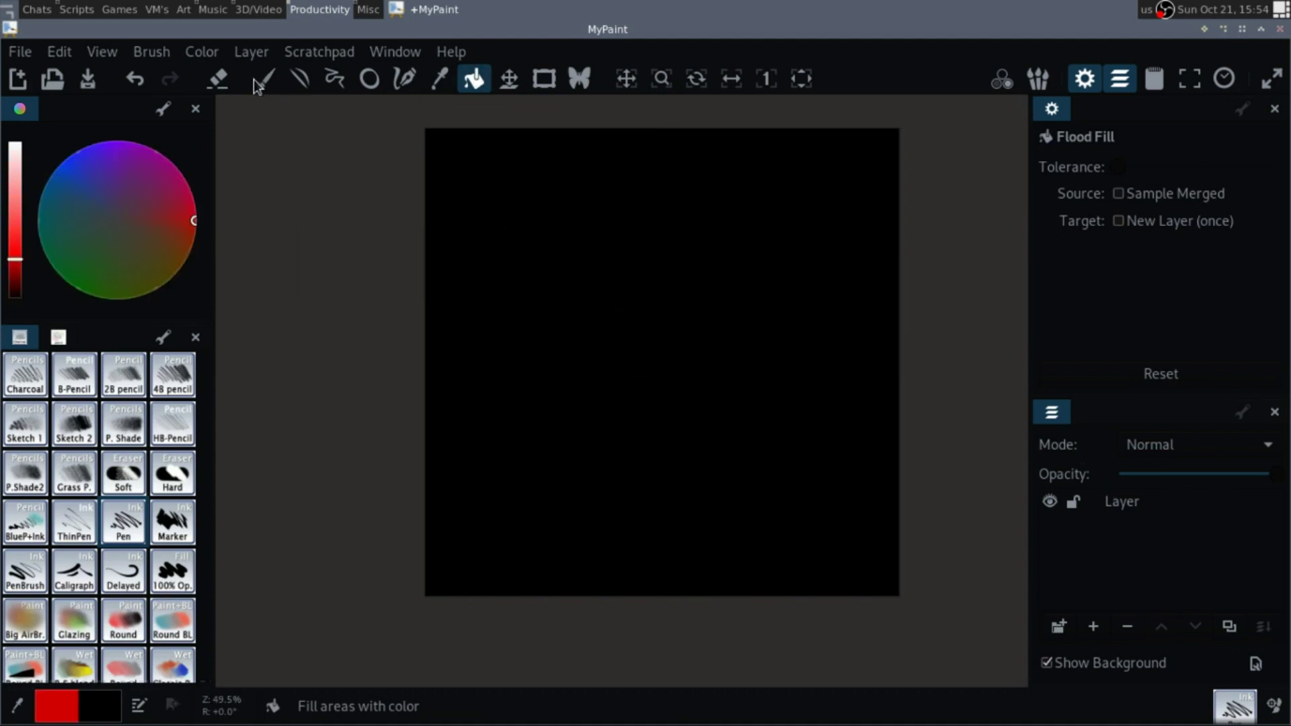
pyautogui.press('b')
# Step: Try a few red freehand strokes on the black canvas and undo them
pyautogui.moveTo(522, 230)
pyautogui.mouseDown()
pyautogui.moveTo(530, 336)
pyautogui.moveTo(522, 291)
pyautogui.mouseUp()
pyautogui.moveTo(409, 306)
pyautogui.mouseDown()
pyautogui.moveTo(527, 230)
pyautogui.moveTo(411, 204)
pyautogui.mouseUp()
pyautogui.moveTo(315, 209)
pyautogui.mouseDown()
pyautogui.moveTo(314, 158)
pyautogui.moveTo(288, 186)
pyautogui.moveTo(335, 182)
pyautogui.mouseUp()
pyautogui.hotkey('ctrl', 'z')
pyautogui.hotkey('ctrl', 'z')
pyautogui.hotkey('ctrl', 'z')
# Step: Handwrite "4+4 = 8" in red near the canvas's upper-left corner, with "8 - 3 = 5" on the line below
pyautogui.moveTo(410, 196); pyautogui.dragTo(402, 289)
pyautogui.moveTo(351, 201)
pyautogui.mouseDown()
pyautogui.moveTo(386, 228)
pyautogui.moveTo(386, 211)
pyautogui.moveTo(382, 243)
pyautogui.mouseUp()
pyautogui.moveTo(370, 237); pyautogui.dragTo(422, 198)
pyautogui.moveTo(421, 197)
pyautogui.mouseDown()
pyautogui.moveTo(408, 228)
pyautogui.moveTo(445, 226)
pyautogui.mouseUp()
pyautogui.moveTo(461, 212)
pyautogui.mouseDown()
pyautogui.moveTo(484, 210)
pyautogui.moveTo(485, 228)
pyautogui.moveTo(527, 243)
pyautogui.moveTo(539, 201)
pyautogui.mouseUp()
pyautogui.moveTo(444, 290)
pyautogui.mouseDown()
pyautogui.moveTo(432, 340)
pyautogui.moveTo(446, 285)
pyautogui.mouseUp()
pyautogui.moveTo(481, 297)
pyautogui.mouseDown()
pyautogui.moveTo(511, 326)
pyautogui.moveTo(572, 309)
pyautogui.moveTo(589, 327)
pyautogui.mouseUp()
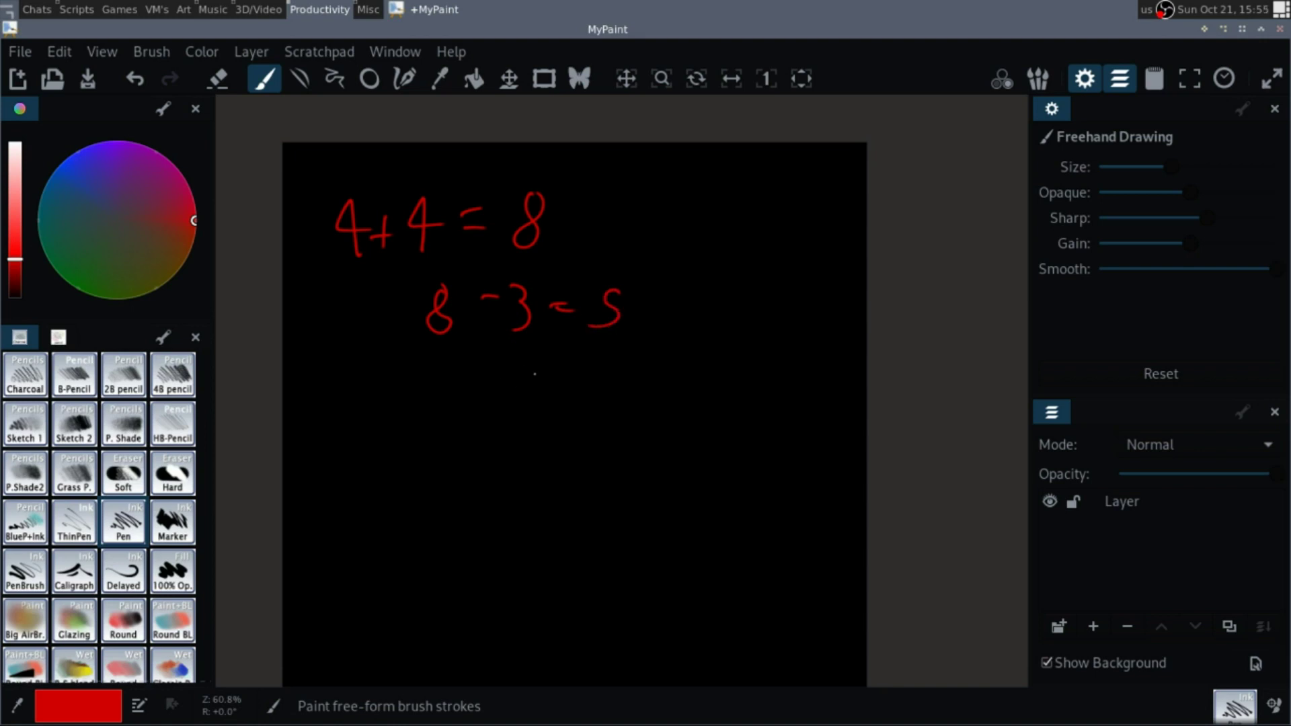
# Step: Undo all strokes of the two handwritten sums
pyautogui.hotkey('ctrl', 'z')
pyautogui.hotkey('ctrl', 'z')
pyautogui.hotkey('ctrl', 'z')
pyautogui.hotkey('ctrl', 'z')
pyautogui.hotkey('ctrl', 'z')
pyautogui.hotkey('ctrl', 'z')
pyautogui.hotkey('ctrl', 'z')
pyautogui.hotkey('ctrl', 'z')
pyautogui.hotkey('ctrl', 'z')
pyautogui.hotkey('ctrl', 'z')
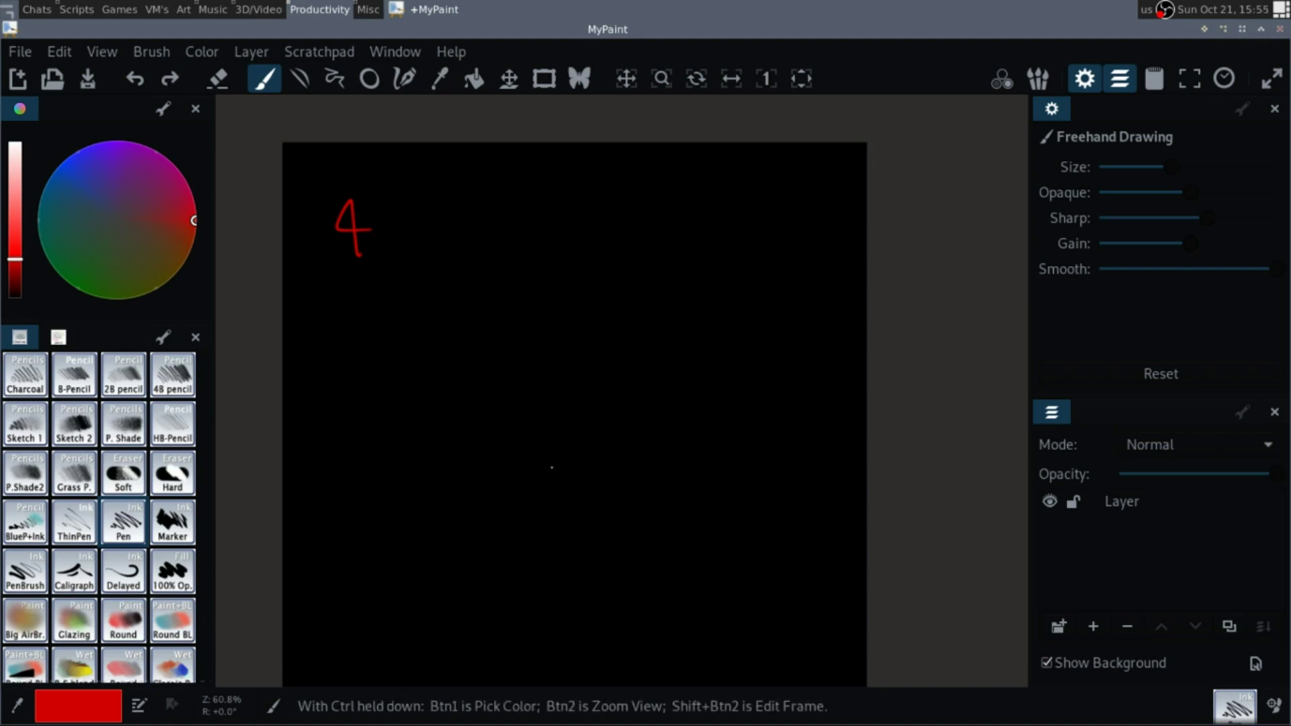
pyautogui.hotkey('ctrl', 'z')
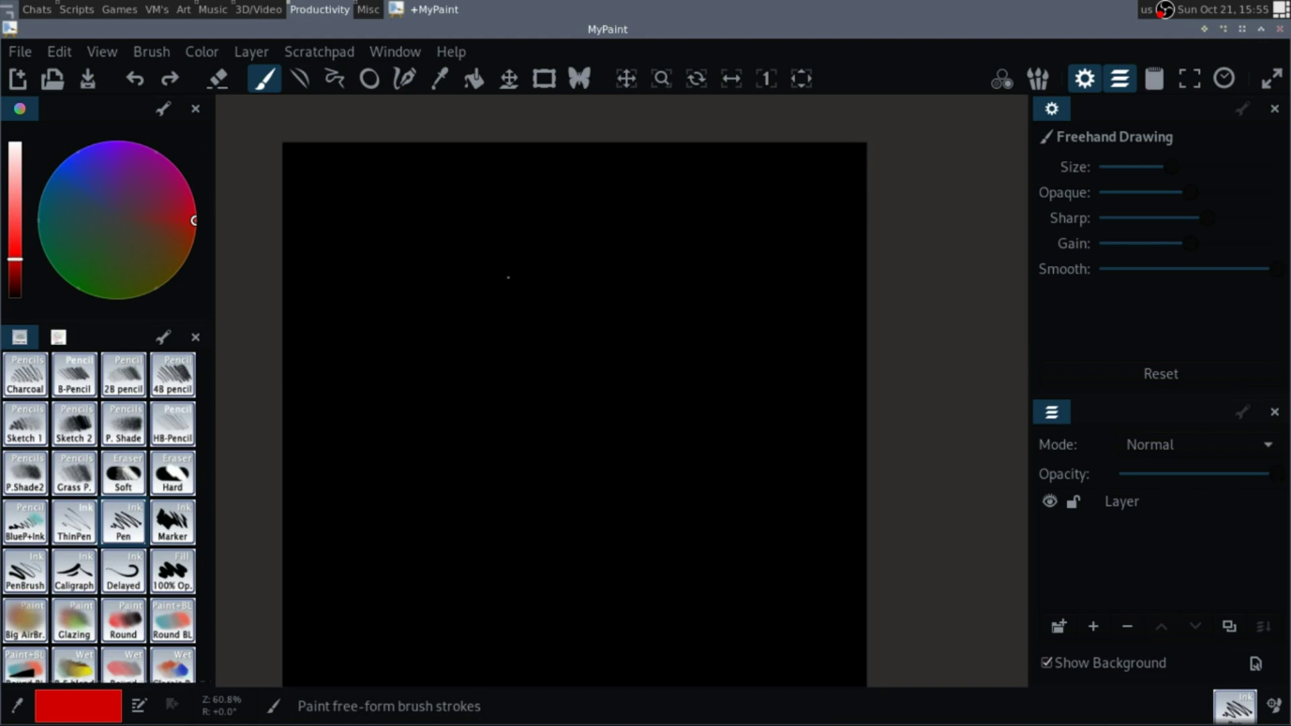
# Step: Handwrite "leader --" in red along the top of the black canvas, followed by more handwriting after the dashes
pyautogui.moveTo(450, 303); pyautogui.dragTo(431, 228)
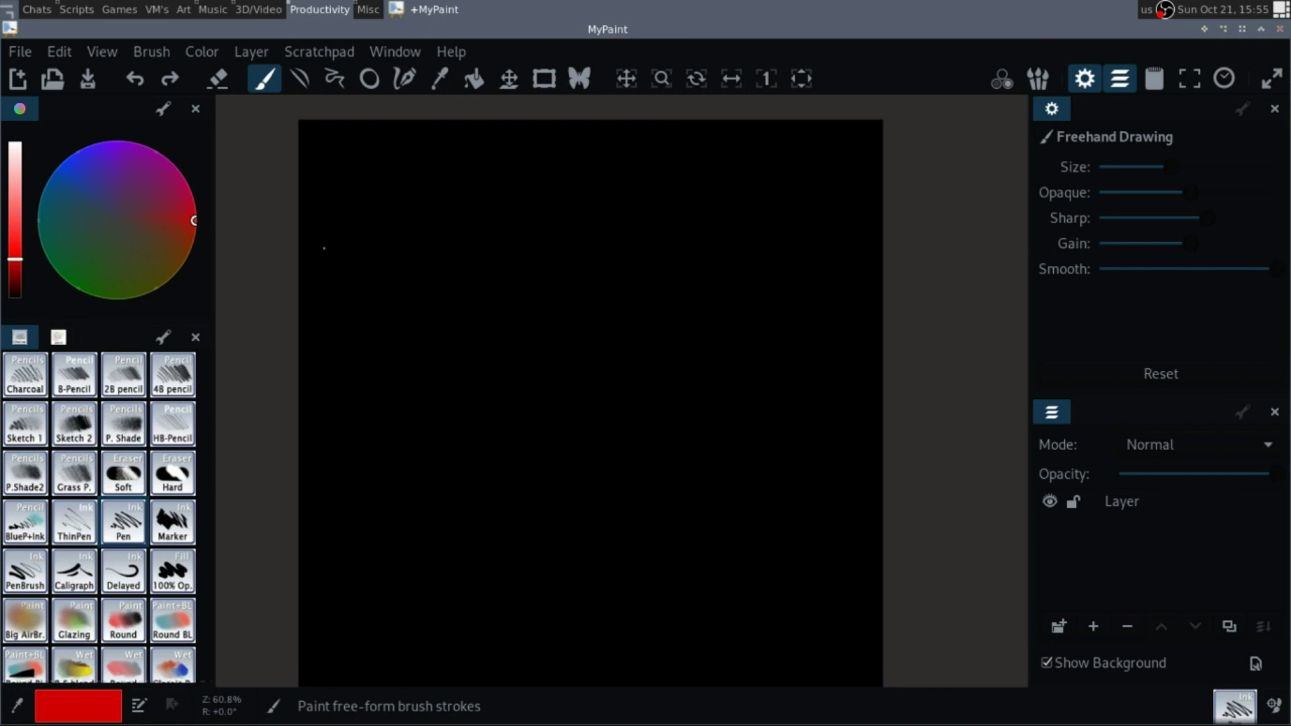
pyautogui.moveTo(361, 176)
pyautogui.mouseDown()
pyautogui.moveTo(356, 202)
pyautogui.moveTo(387, 181)
pyautogui.moveTo(382, 200)
pyautogui.mouseUp()
pyautogui.moveTo(404, 180)
pyautogui.mouseDown()
pyautogui.moveTo(394, 185)
pyautogui.moveTo(415, 200)
pyautogui.mouseUp()
pyautogui.moveTo(424, 168)
pyautogui.mouseDown()
pyautogui.moveTo(418, 200)
pyautogui.moveTo(459, 201)
pyautogui.moveTo(485, 178)
pyautogui.mouseUp()
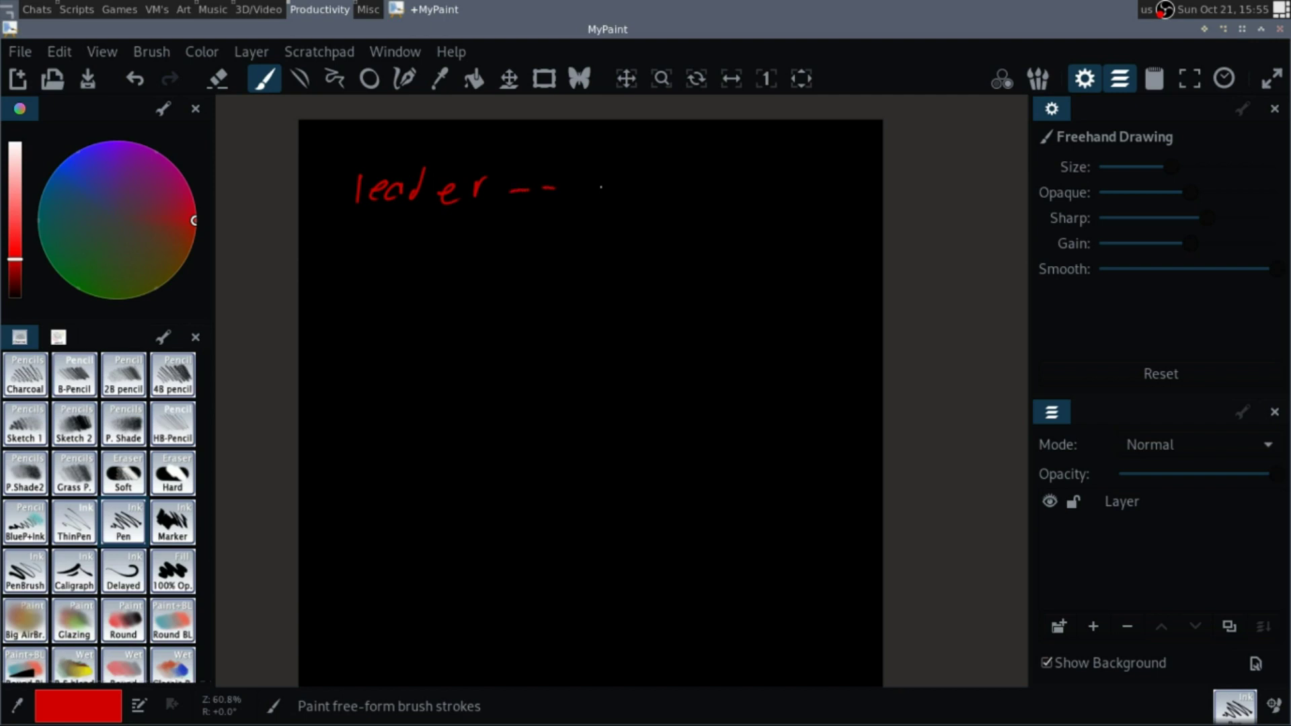
pyautogui.moveTo(600, 183)
pyautogui.mouseDown()
pyautogui.moveTo(588, 214)
pyautogui.moveTo(607, 148)
pyautogui.moveTo(633, 202)
pyautogui.mouseUp()
pyautogui.moveTo(657, 202); pyautogui.dragTo(761, 195)
pyautogui.moveTo(764, 164)
pyautogui.mouseDown()
pyautogui.moveTo(737, 205)
pyautogui.moveTo(716, 195)
pyautogui.moveTo(725, 161)
pyautogui.moveTo(724, 200)
pyautogui.mouseUp()
# Step: Undo all strokes of the handwritten "leader" line
pyautogui.hotkey('ctrl', 'z')
pyautogui.hotkey('ctrl', 'z')
pyautogui.hotkey('ctrl', 'z')
pyautogui.hotkey('ctrl', 'z')
pyautogui.hotkey('ctrl', 'z')
pyautogui.hotkey('ctrl', 'z')
pyautogui.hotkey('ctrl', 'z')
pyautogui.hotkey('ctrl', 'z')
pyautogui.hotkey('ctrl', 'z')
pyautogui.hotkey('ctrl', 'z')
pyautogui.hotkey('ctrl', 'z')
pyautogui.hotkey('ctrl', 'z')
pyautogui.hotkey('ctrl', 'z')
pyautogui.hotkey('ctrl', 'z')
pyautogui.hotkey('ctrl', 'z')
pyautogui.hotkey('ctrl', 'z')
pyautogui.hotkey('ctrl', 'z')
pyautogui.hotkey('ctrl', 'z')
pyautogui.hotkey('ctrl', 'z')
pyautogui.hotkey('ctrl', 'z')
pyautogui.hotkey('ctrl', 'z')
pyautogui.hotkey('ctrl', 'z')
pyautogui.hotkey('ctrl', 'z')
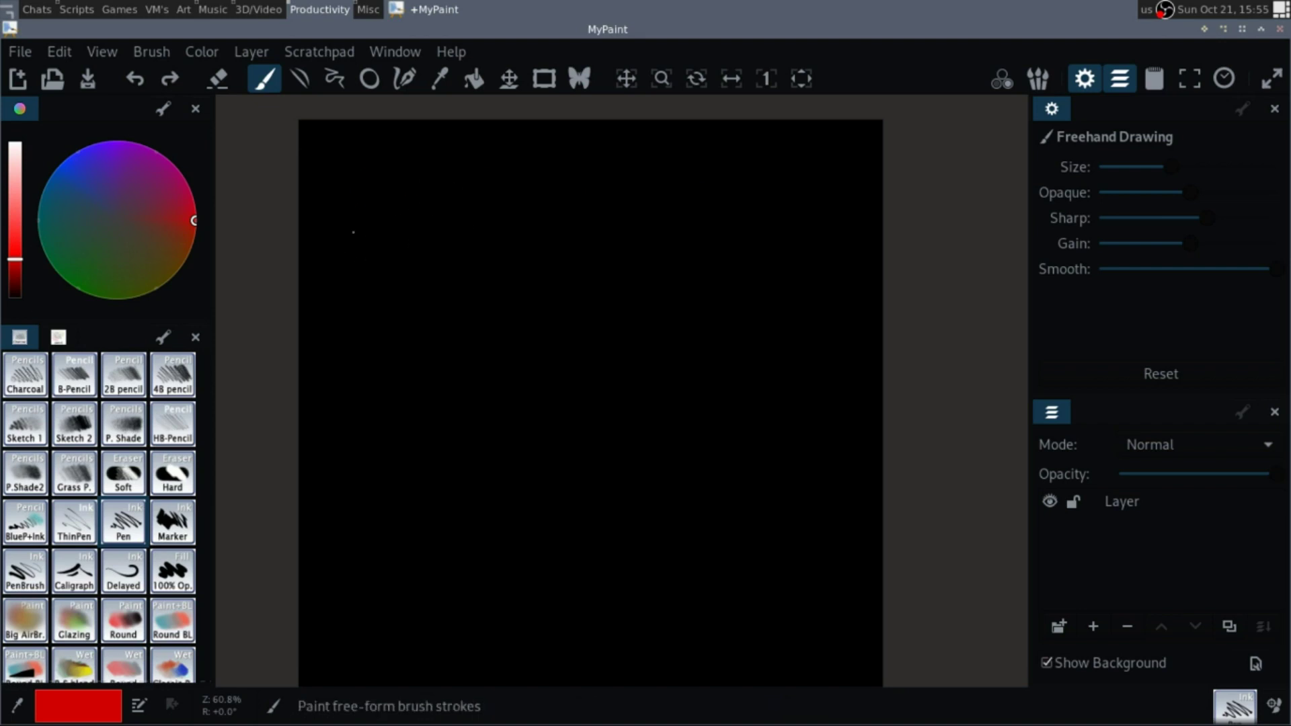
# Step: Handwrite an underlined "WWII -" in red at the top of the canvas, followed by two wavy lines standing for notes
pyautogui.moveTo(342, 159)
pyautogui.mouseDown()
pyautogui.moveTo(379, 196)
pyautogui.moveTo(389, 159)
pyautogui.mouseUp()
pyautogui.moveTo(395, 157)
pyautogui.mouseDown()
pyautogui.moveTo(427, 161)
pyautogui.moveTo(445, 189)
pyautogui.moveTo(461, 185)
pyautogui.moveTo(462, 160)
pyautogui.moveTo(488, 193)
pyautogui.moveTo(538, 172)
pyautogui.moveTo(871, 159)
pyautogui.mouseUp()
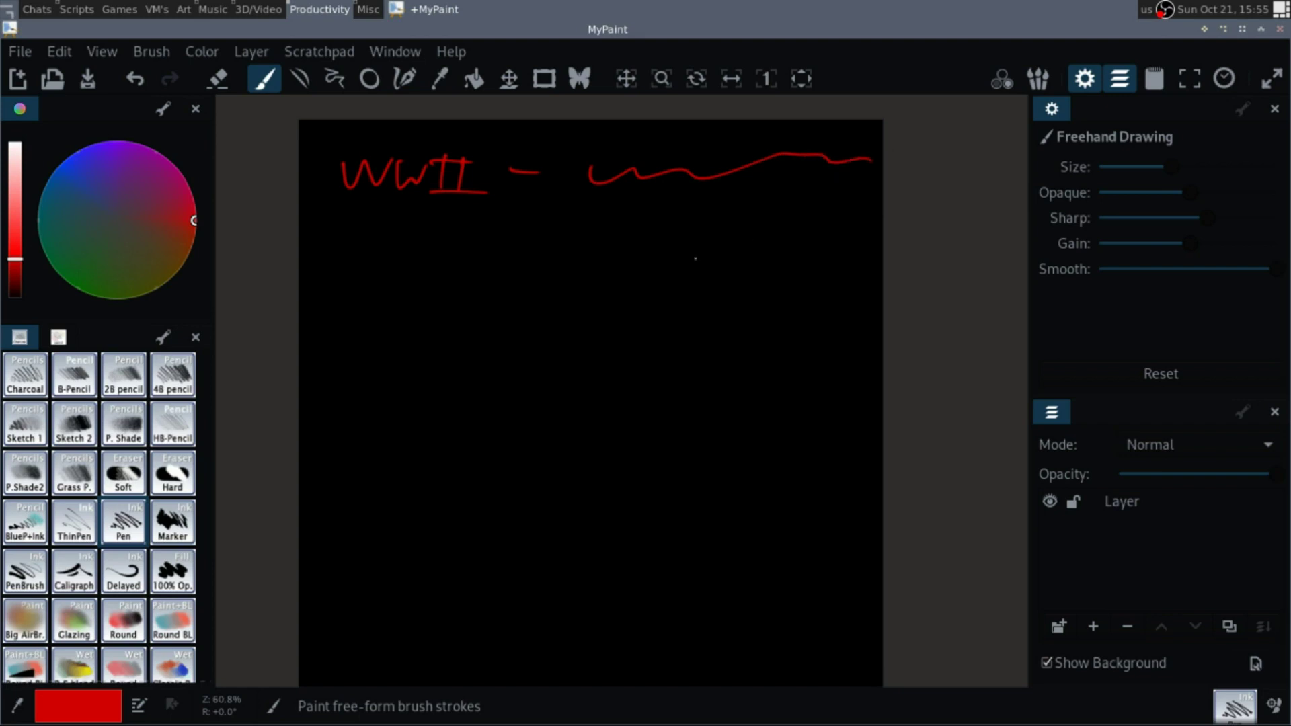
pyautogui.moveTo(591, 209); pyautogui.dragTo(814, 182)
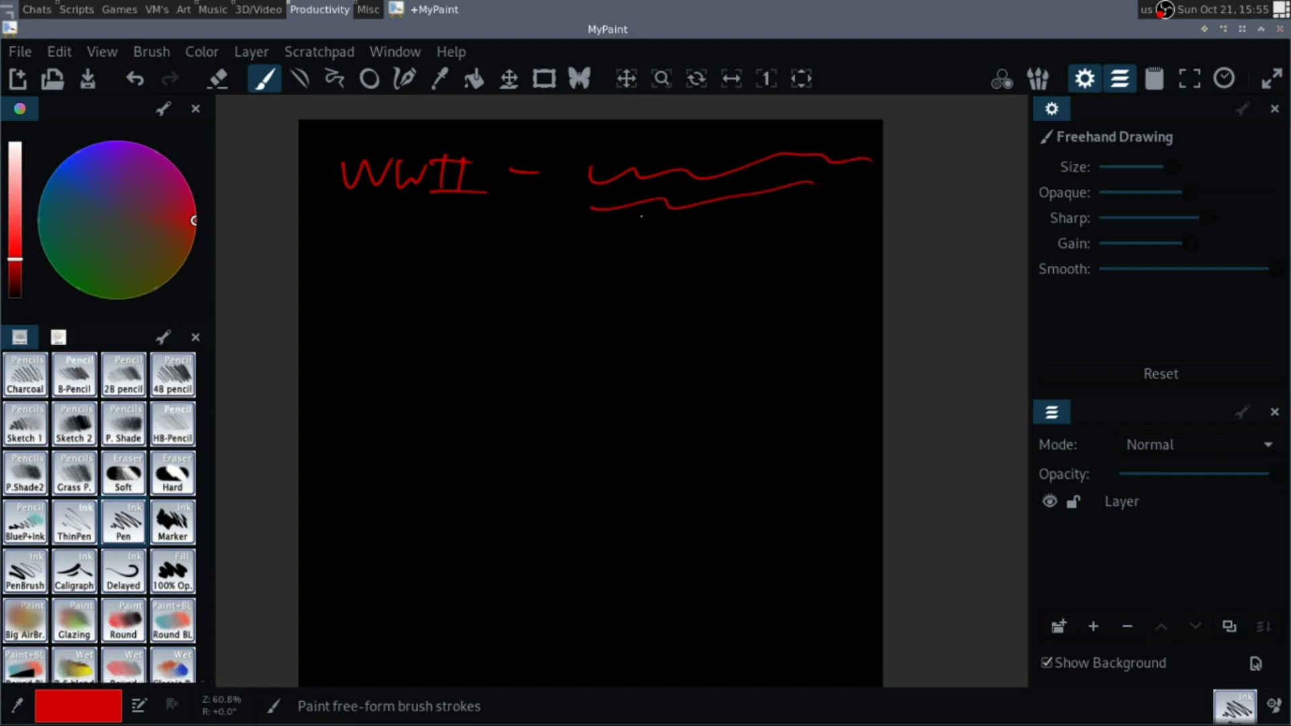
# Step: Undo the handwritten "WWII" heading and its wavy note lines
pyautogui.hotkey('ctrl', 'z')
pyautogui.hotkey('ctrl', 'z')
pyautogui.hotkey('ctrl', 'z')
pyautogui.hotkey('ctrl', 'z')
pyautogui.hotkey('ctrl', 'z')
pyautogui.hotkey('ctrl', 'z')
pyautogui.hotkey('ctrl', 'z')
pyautogui.hotkey('ctrl', 'z')
pyautogui.hotkey('ctrl', 'z')
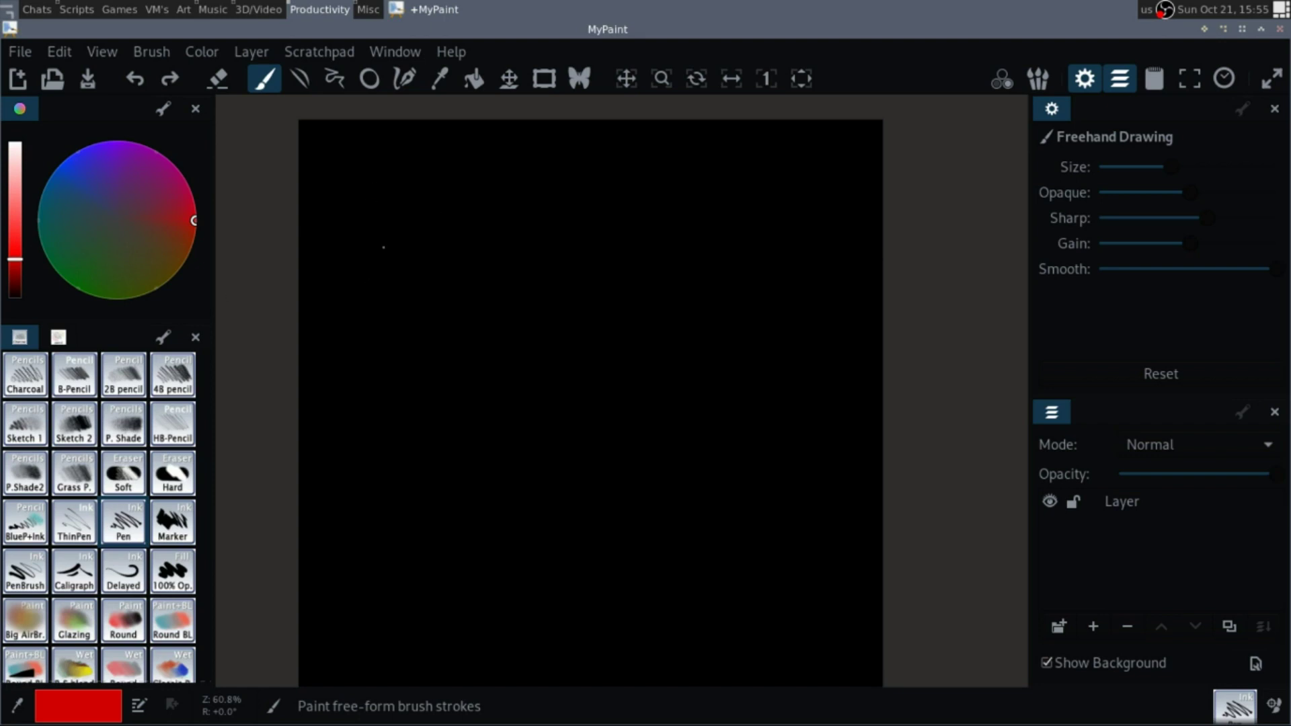
# Step: Undo the black fills and the frame enlargement to get back the blank light canvas in its original frame
pyautogui.hotkey('ctrl', 'z')
pyautogui.hotkey('ctrl', 'z')
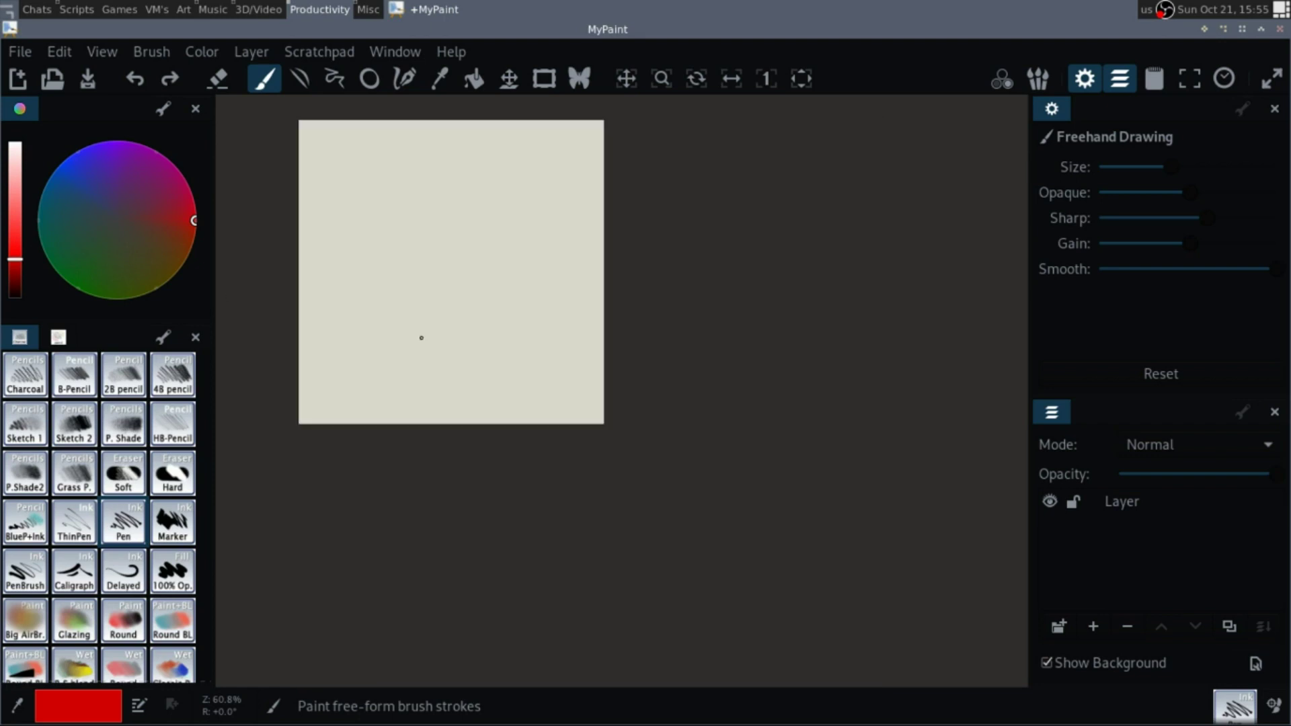
pyautogui.moveTo(450, 279)
pyautogui.mouseDown()
pyautogui.moveTo(533, 313)
pyautogui.moveTo(542, 352)
pyautogui.moveTo(586, 280)
pyautogui.moveTo(576, 269)
pyautogui.mouseUp()
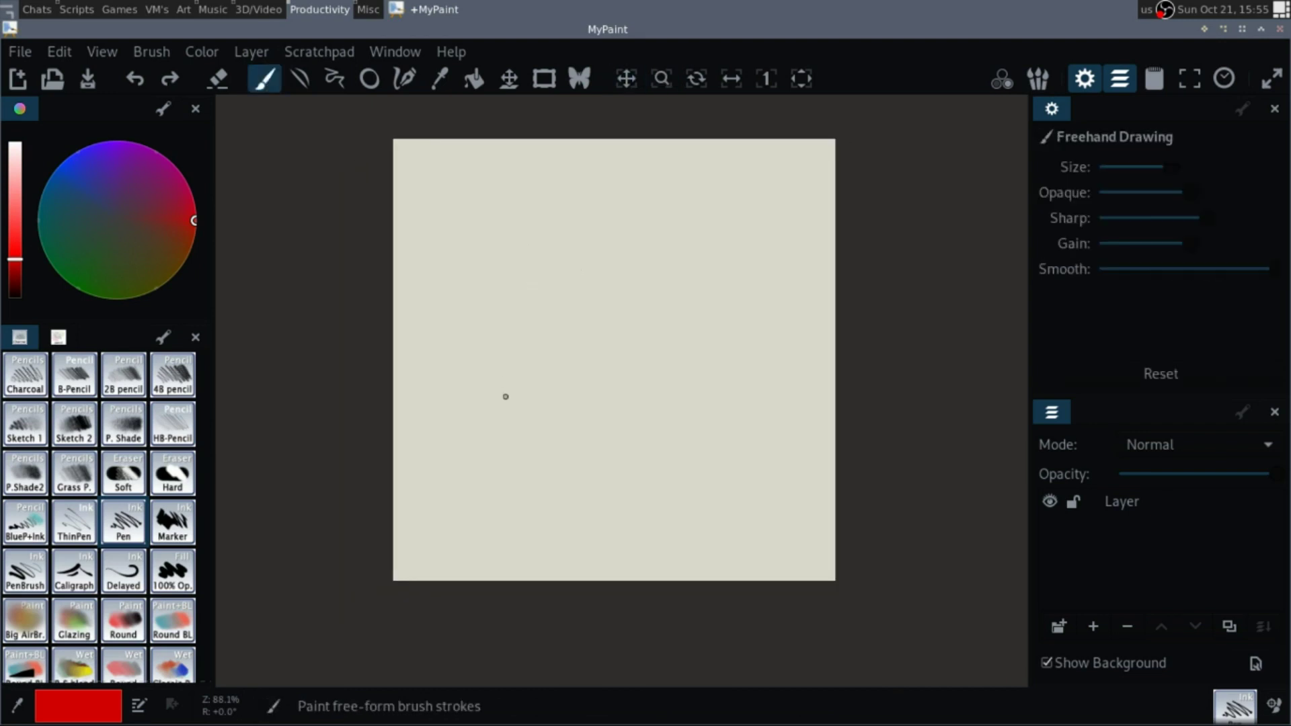